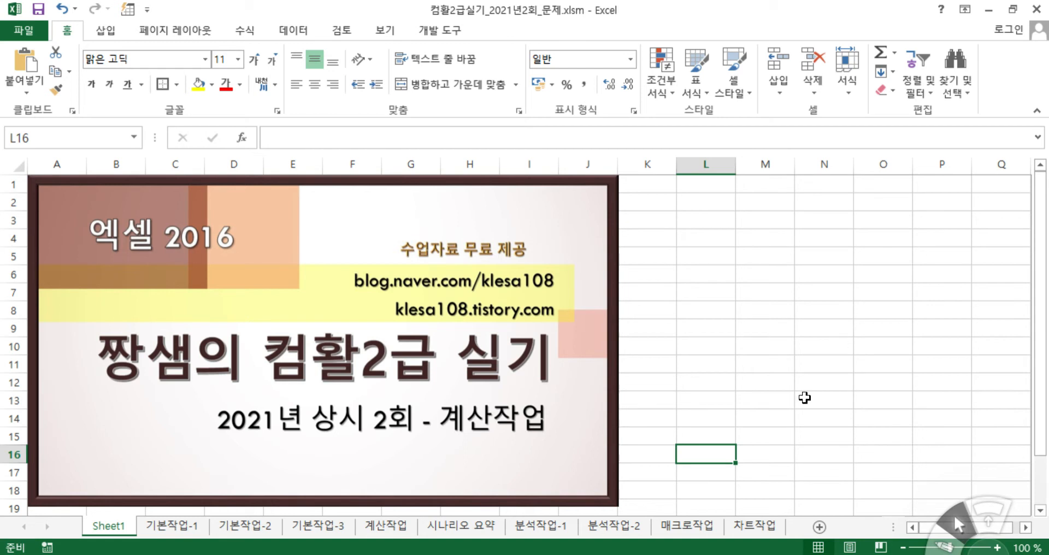
- On the 계산작업 sheet, start a PROPER formula in cell E3 and open its function arguments
left_click(388, 523)
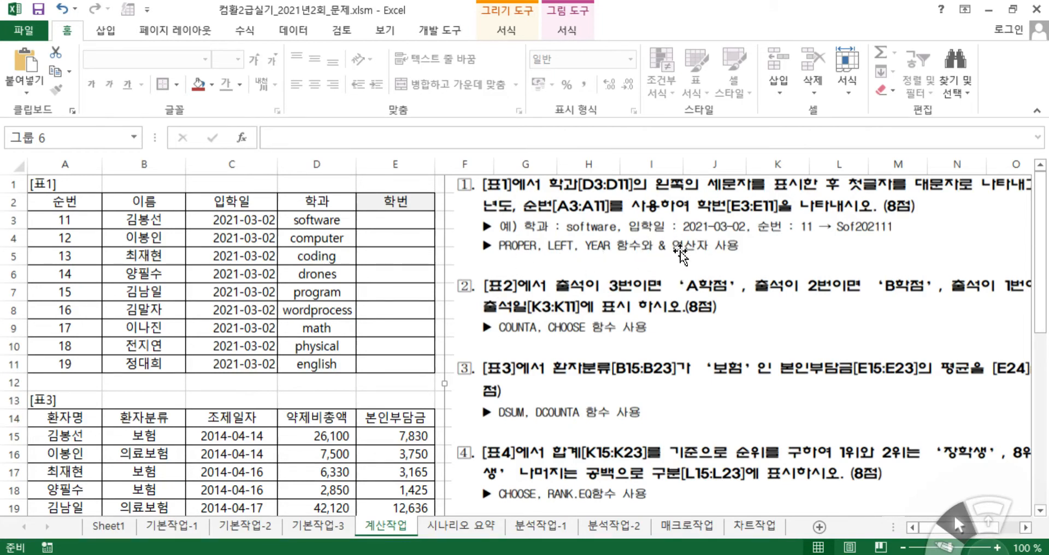
left_click(407, 220)
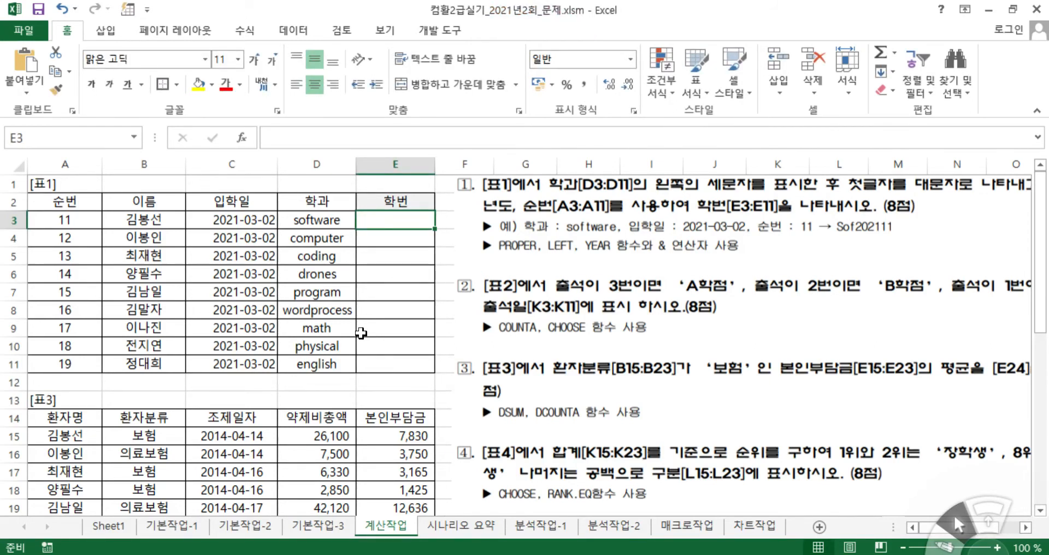
type("=")
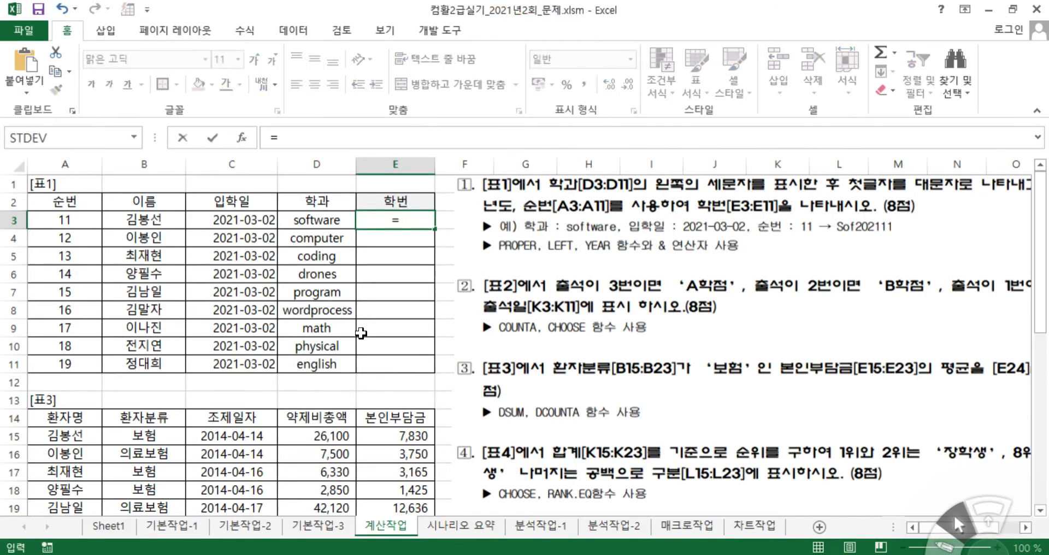
type(" ㅔ")
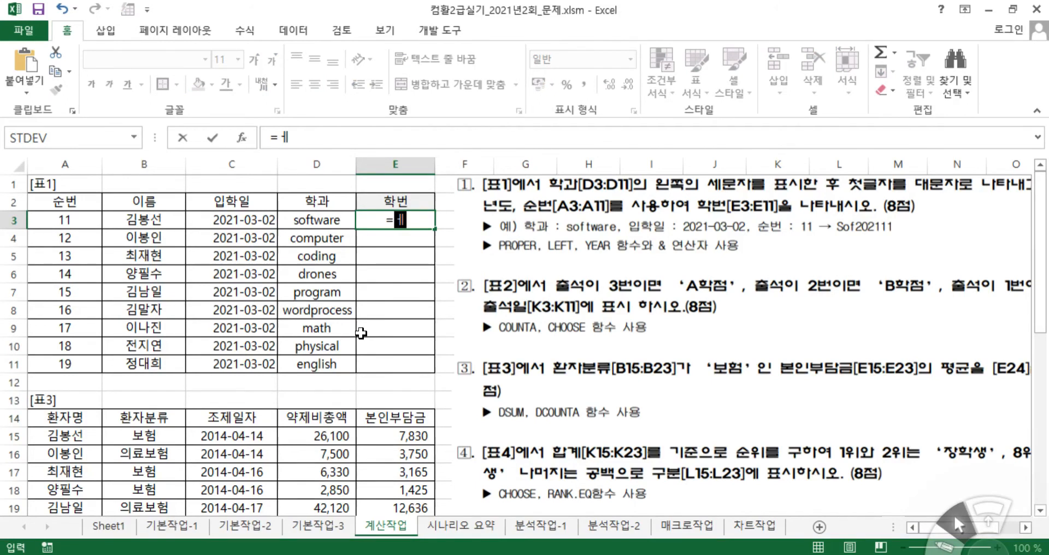
key("BackSpace")
key("BackSpace")
type("pr")
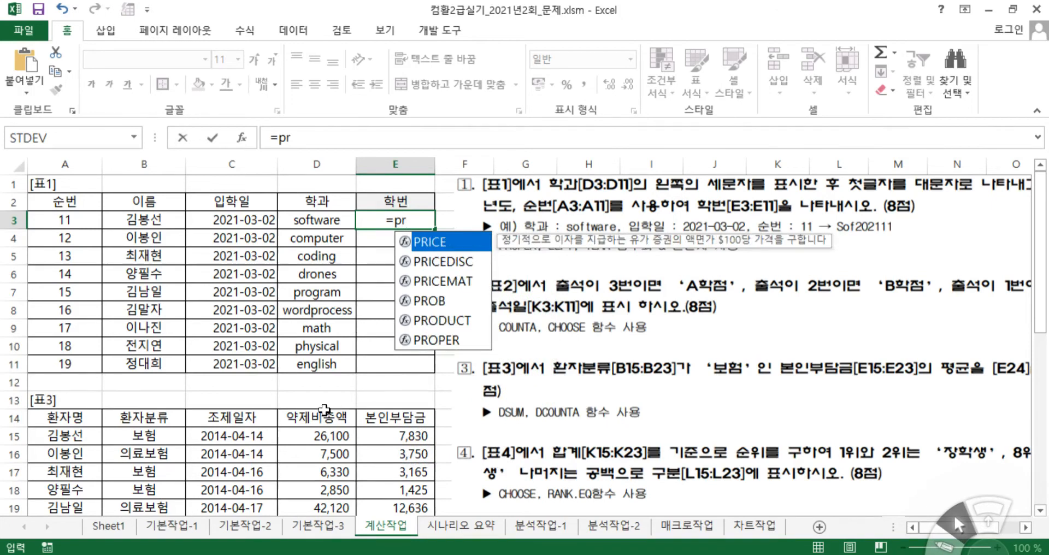
double_click(458, 341)
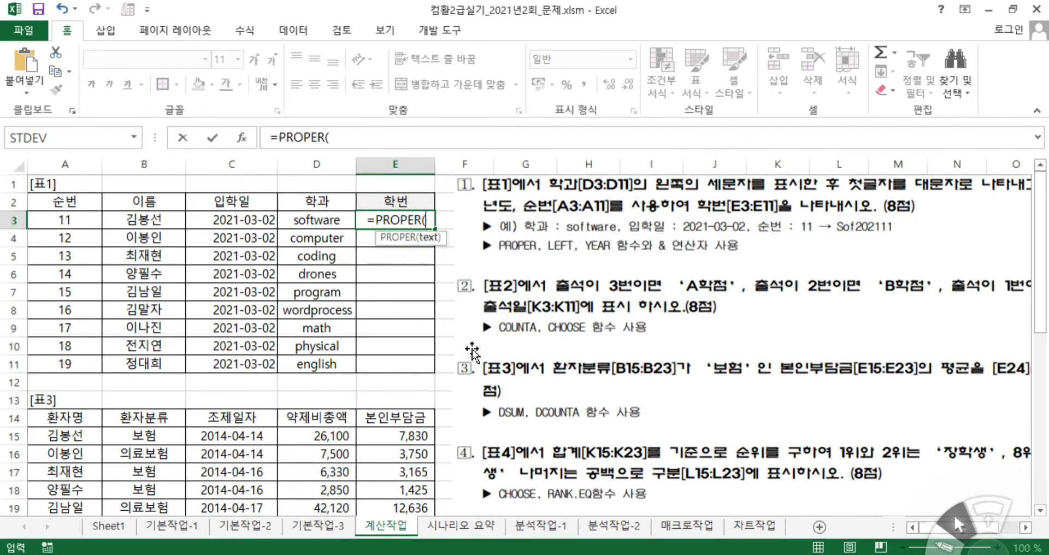
left_click(241, 137)
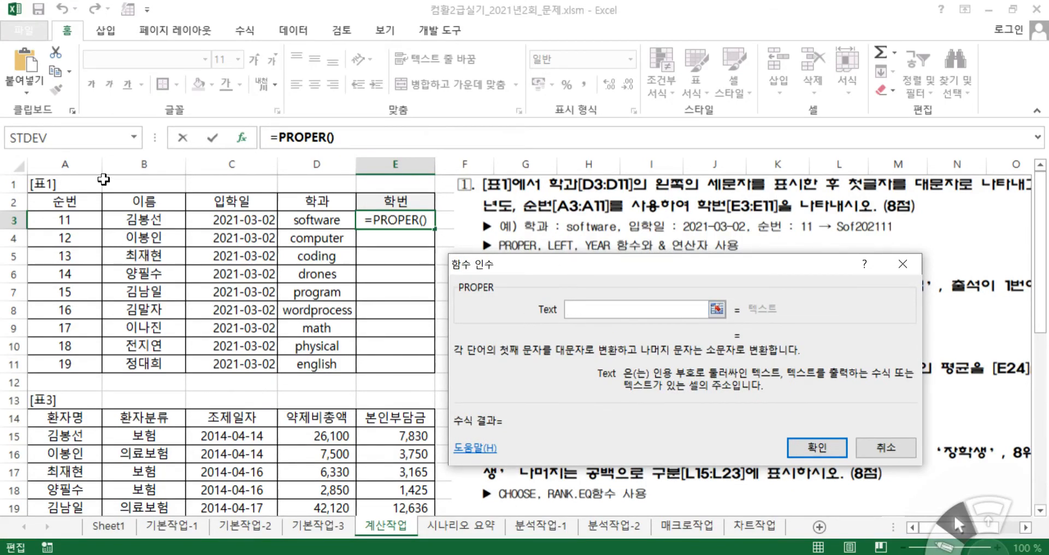
- Nest LEFT inside PROPER with D3 as the text and 3 characters, completing =PROPER(LEFT(D3,3)) in E3
left_click(132, 135)
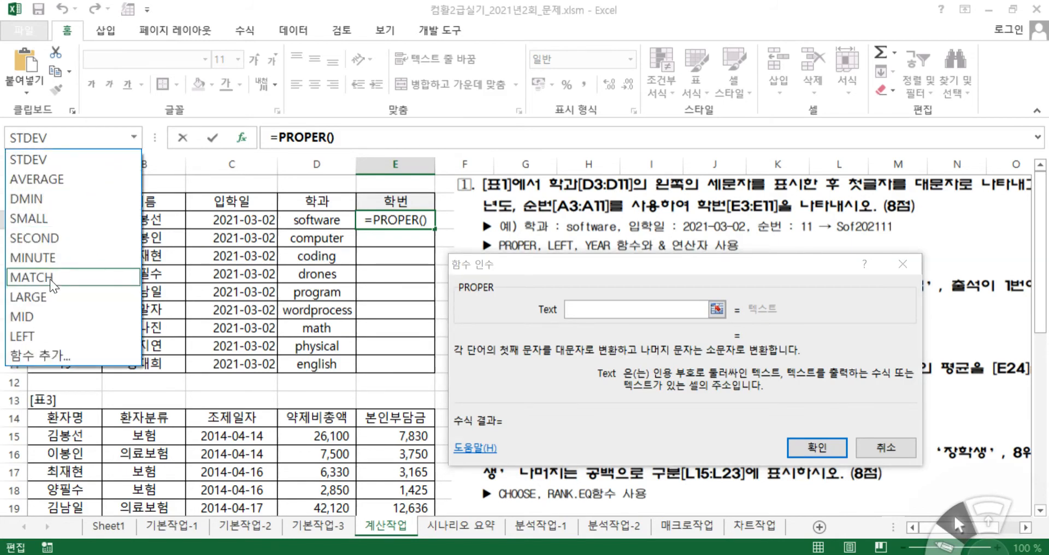
left_click(40, 334)
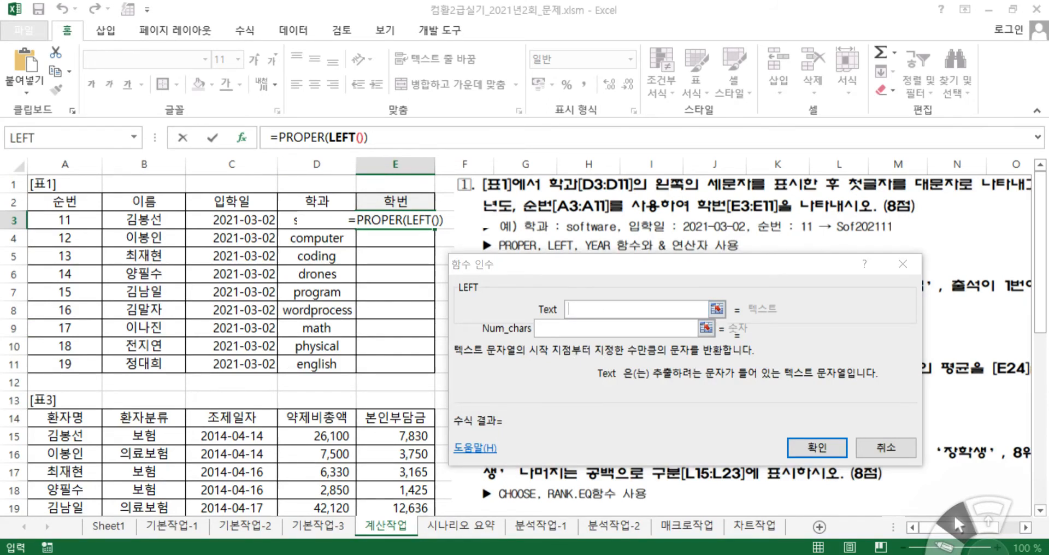
left_click(287, 138)
left_click(330, 137)
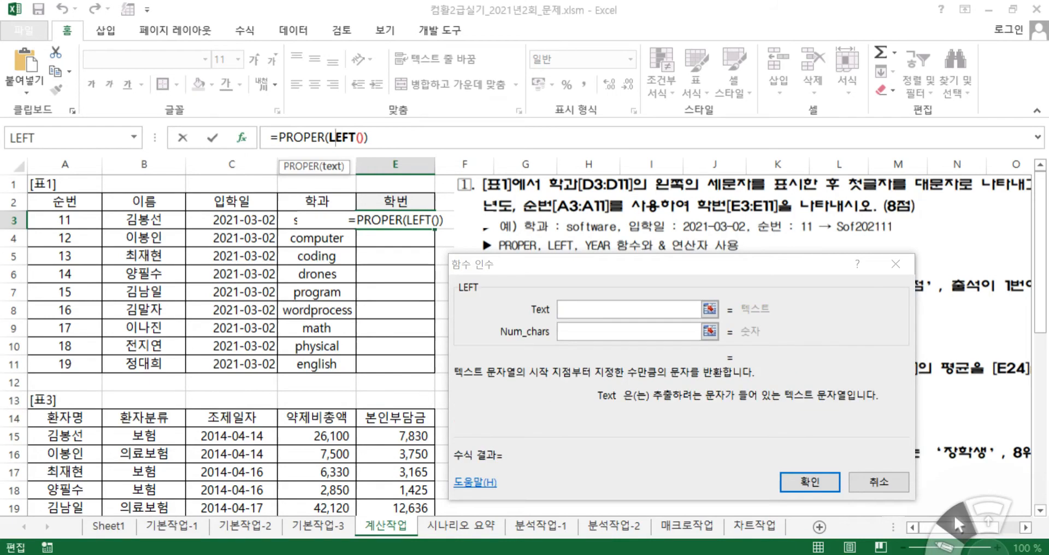
left_click(289, 138)
left_click(342, 138)
left_click(576, 314)
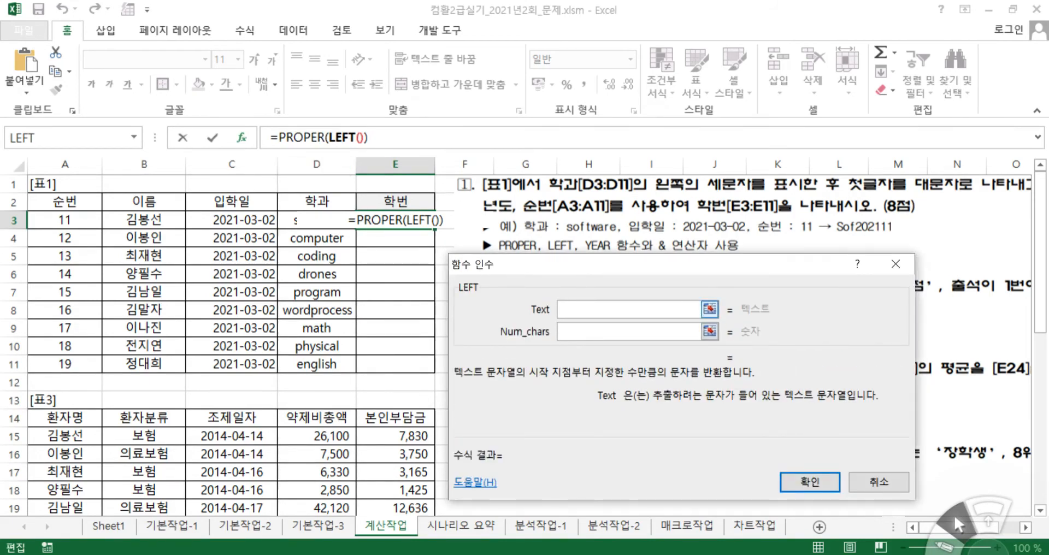
left_click(294, 218)
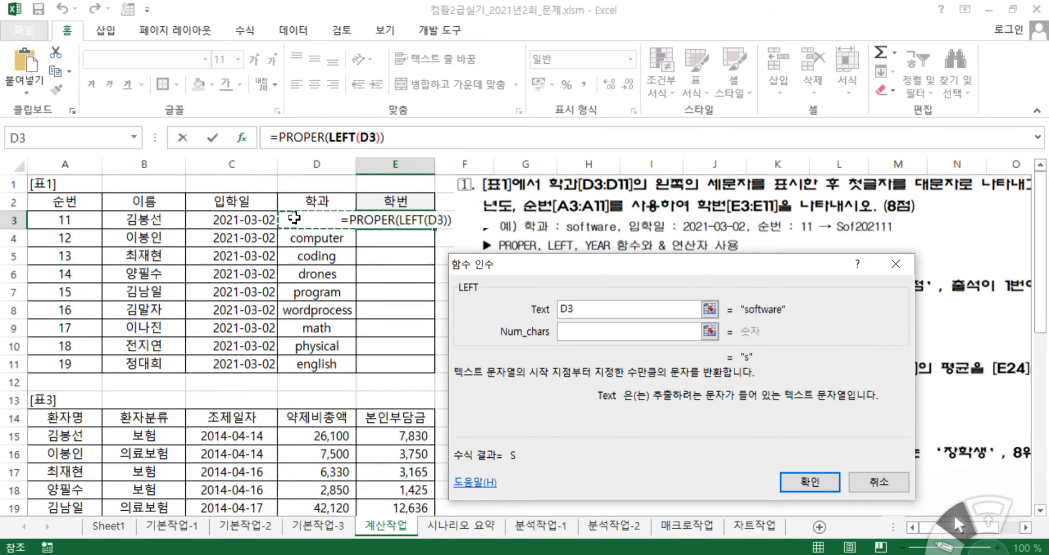
left_click(604, 325)
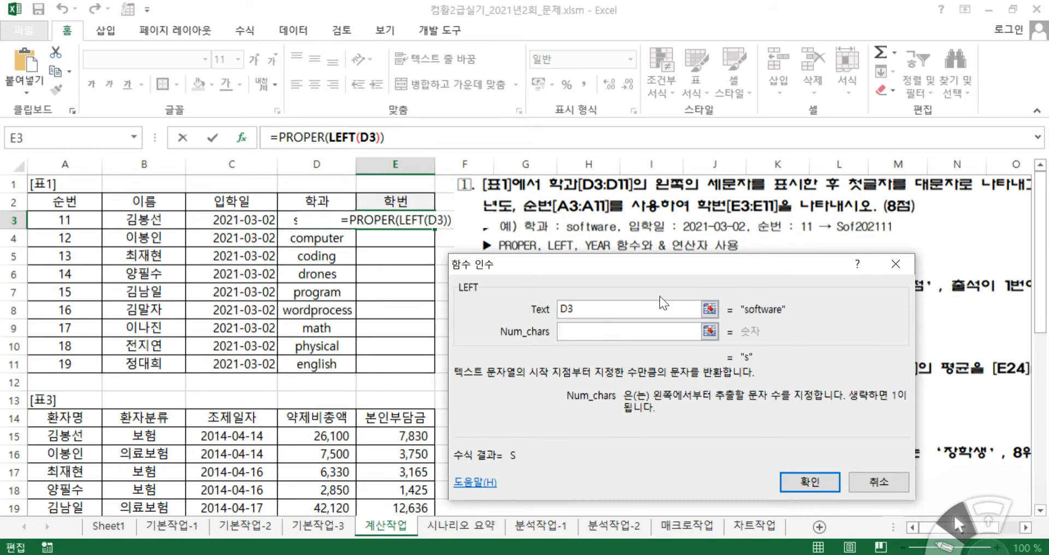
type("3")
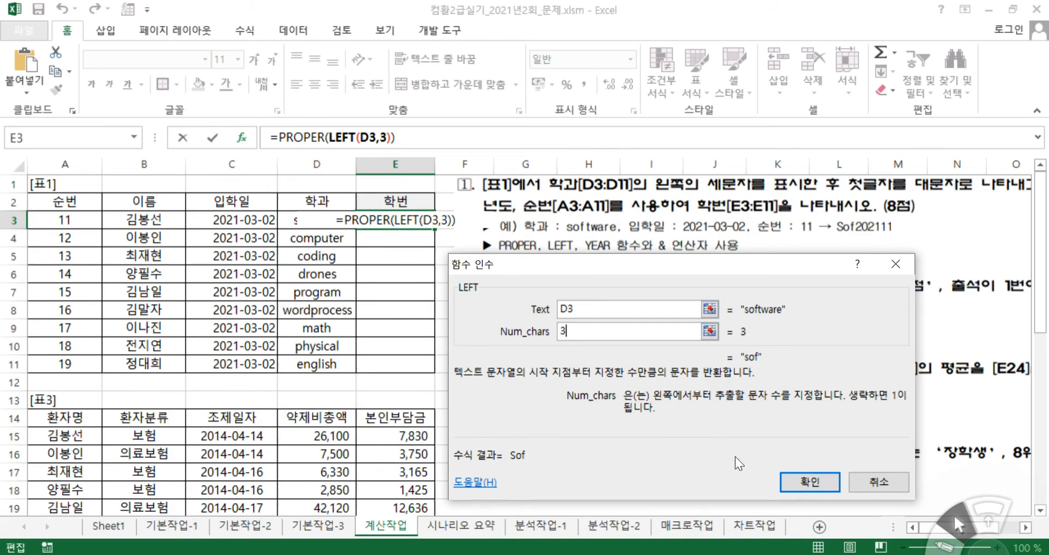
left_click(809, 483)
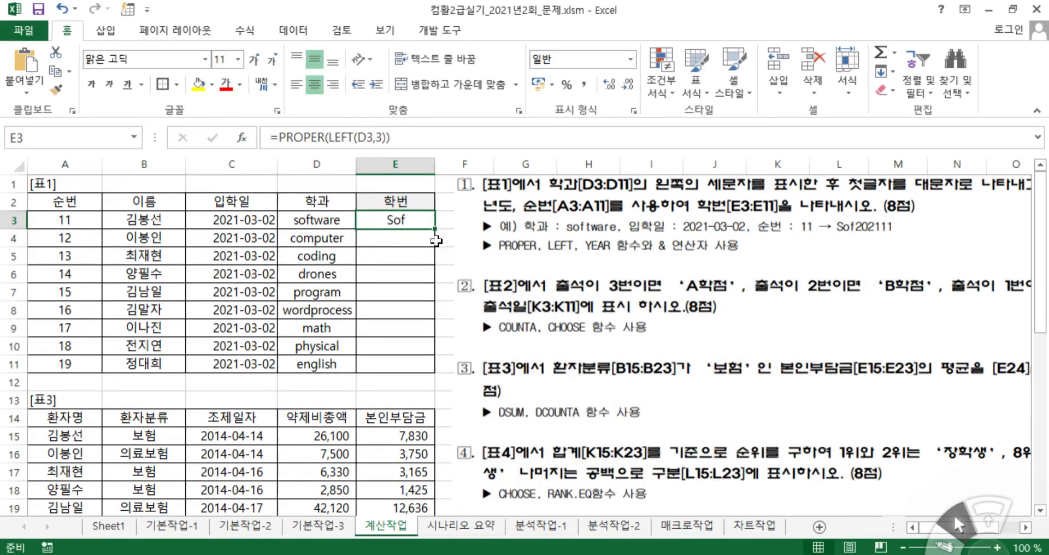
- Append &YEAR(C3) to the formula in E3, supplying the admission date cell as the YEAR argument
left_click(391, 138)
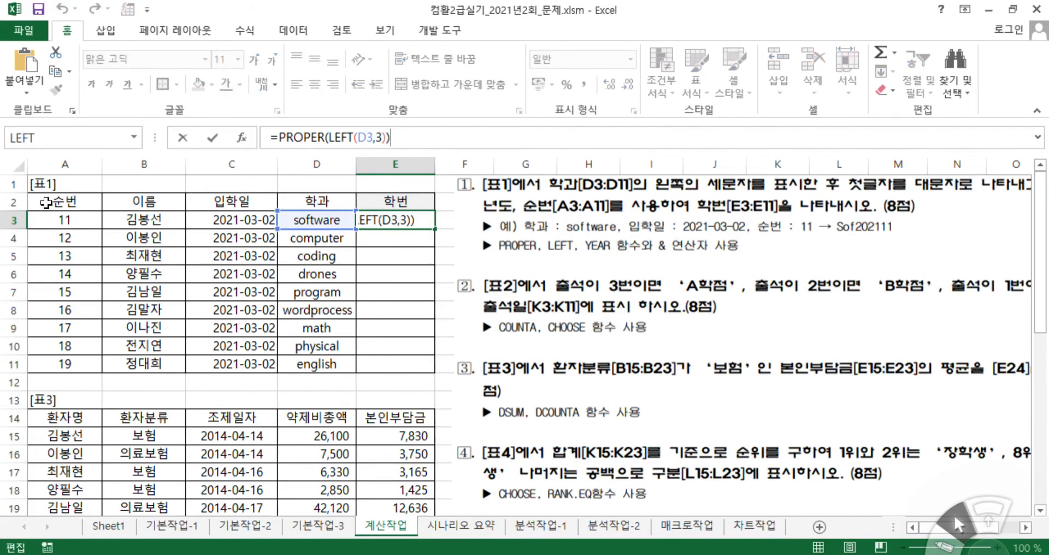
type("&")
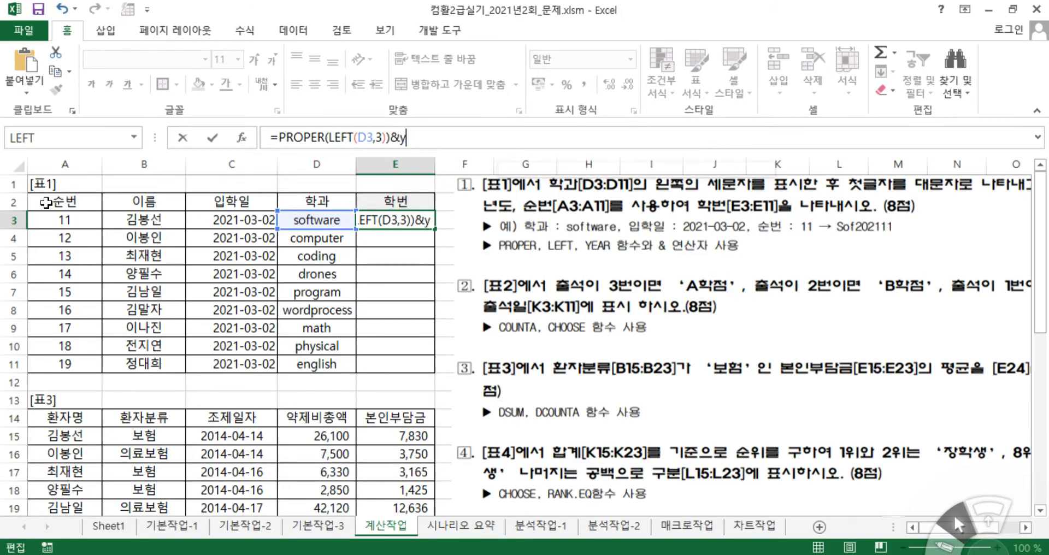
type("ye")
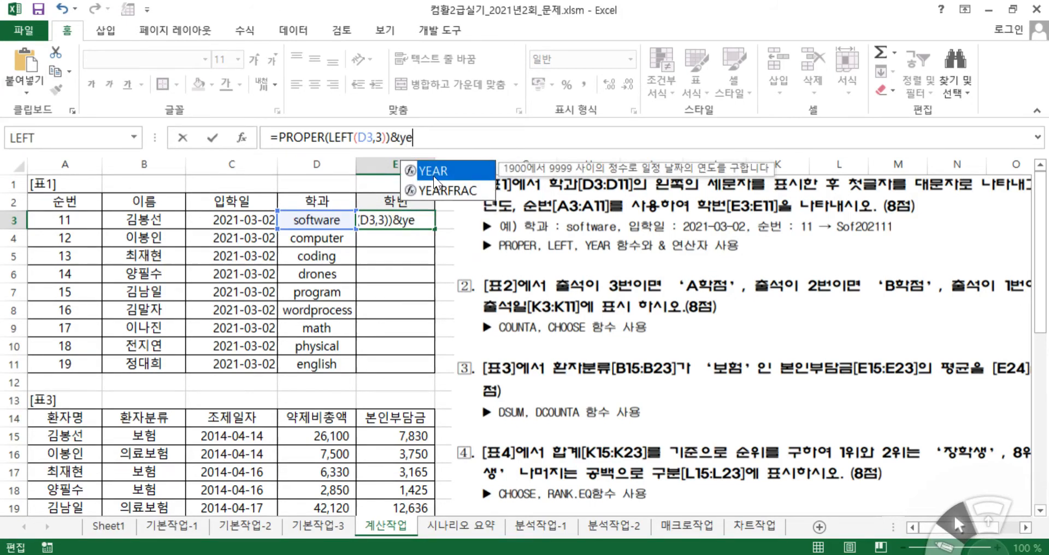
double_click(426, 176)
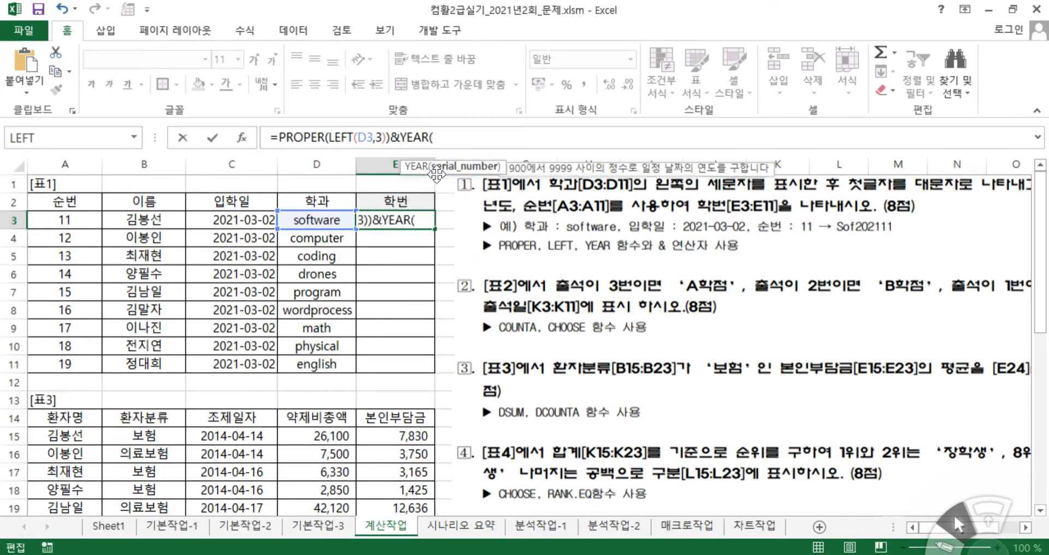
left_click(244, 142)
left_click_drag(500, 397, 442, 352)
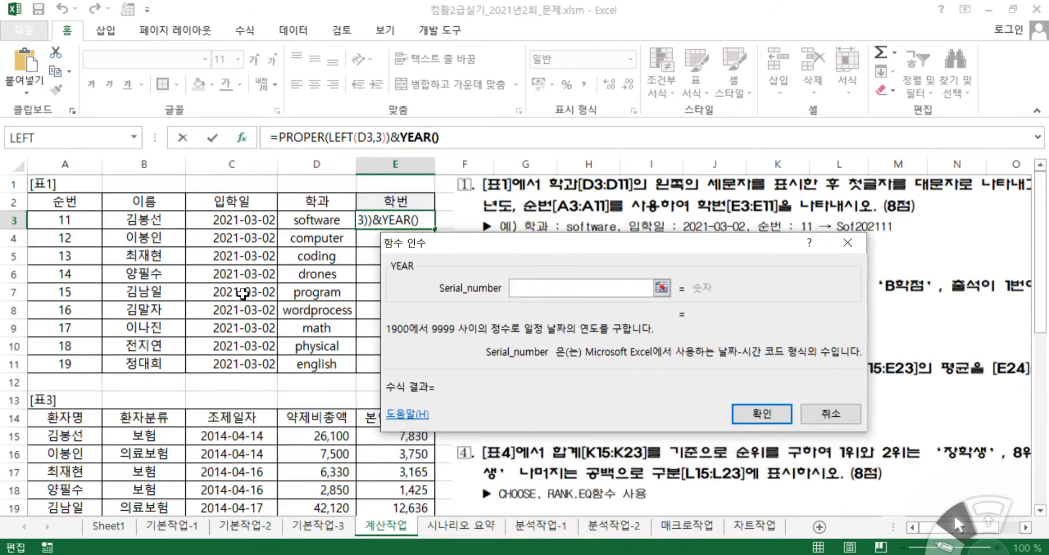
left_click(236, 223)
left_click(737, 414)
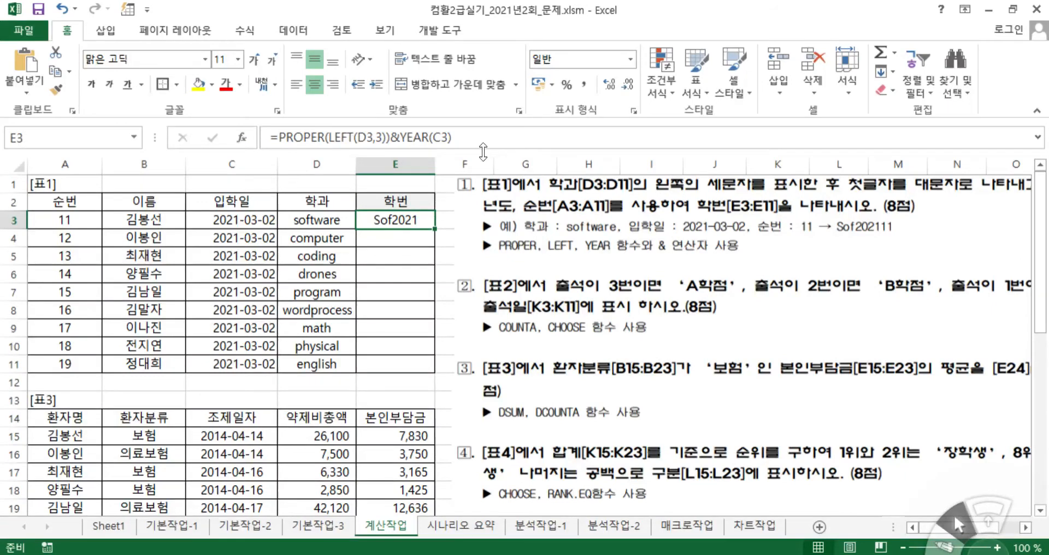
- Append &A3 to the end of the E3 formula to join the sequence number
left_click(494, 137)
type("&")
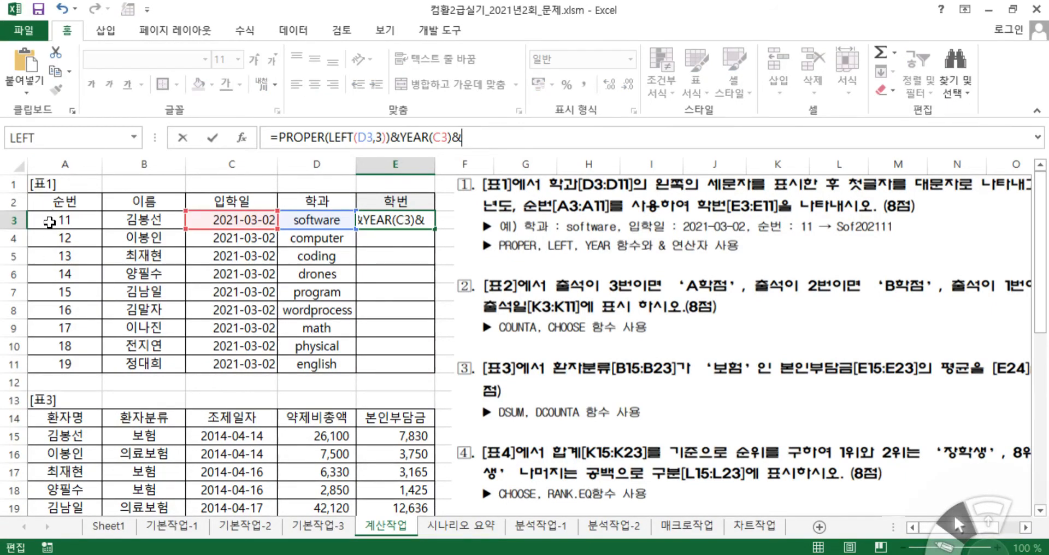
left_click(49, 221)
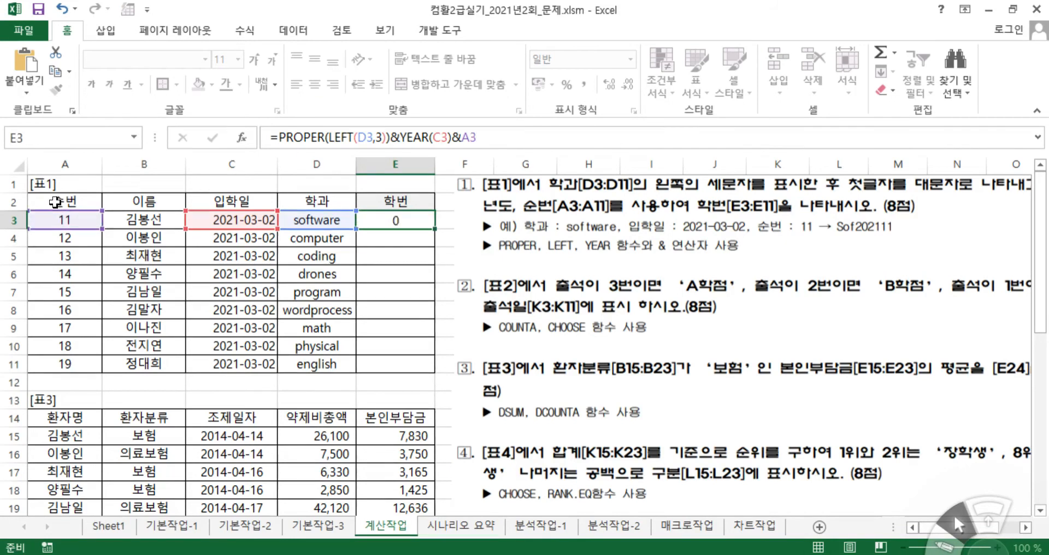
key("Return")
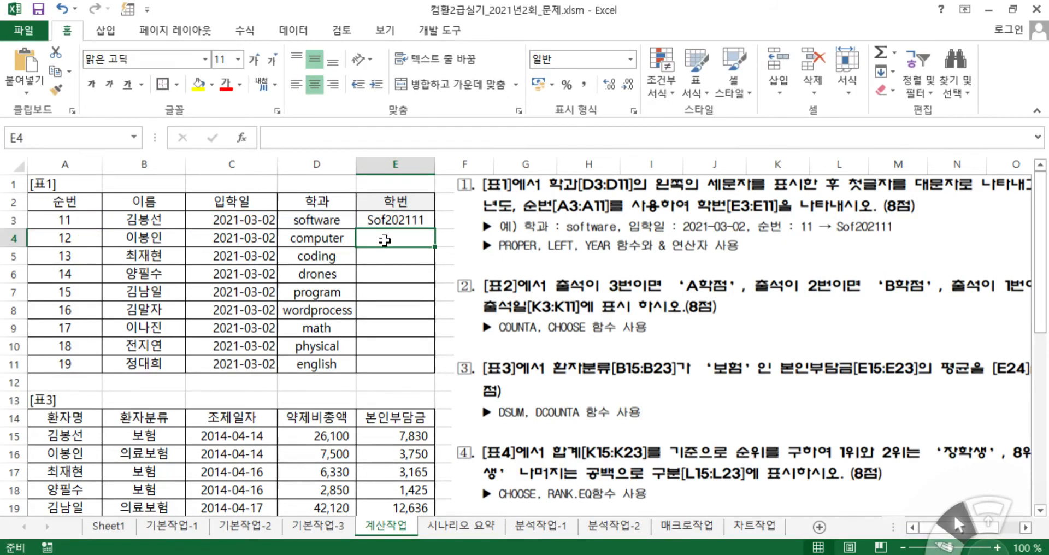
- Fill the E3 formula down through E11 in the 학번 column of 표1
left_click(426, 221)
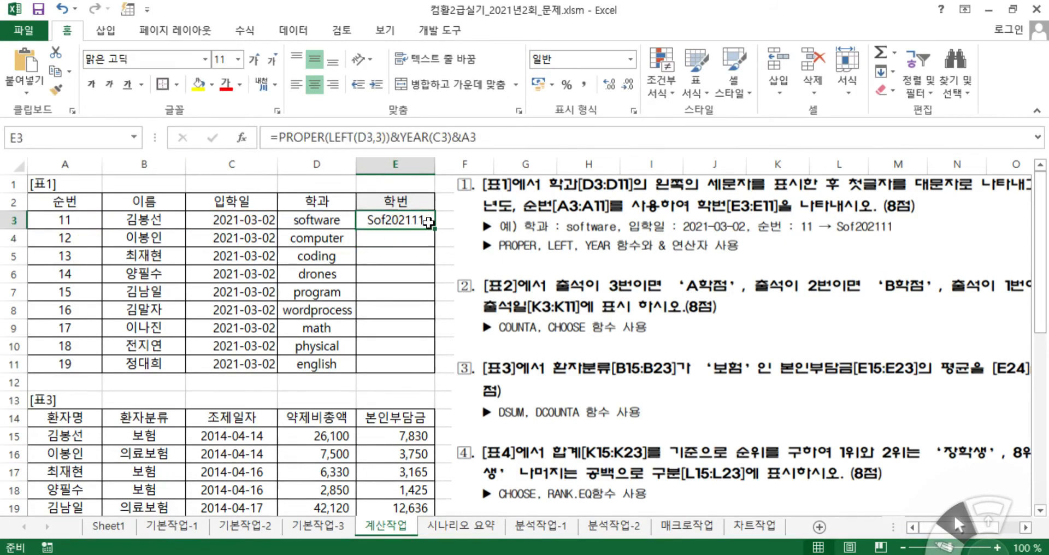
left_click_drag(433, 228, 425, 376)
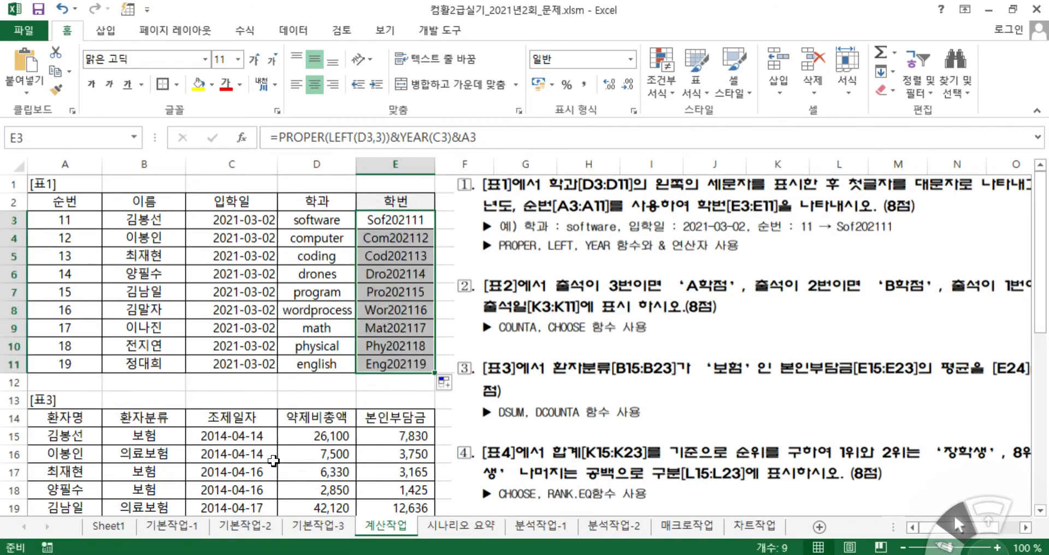
left_click(375, 396)
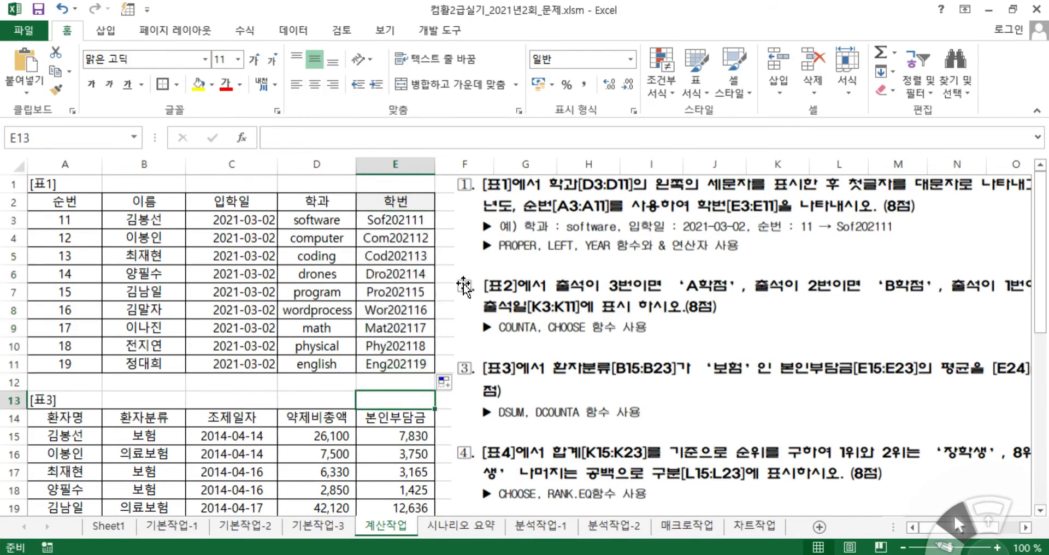
- Move the question picture down off the first rows of 표2, keeping question 2 readable
mouse_move(615, 306)
left_mouse_down()
mouse_move(569, 453)
mouse_move(569, 491)
mouse_move(569, 390)
left_mouse_up()
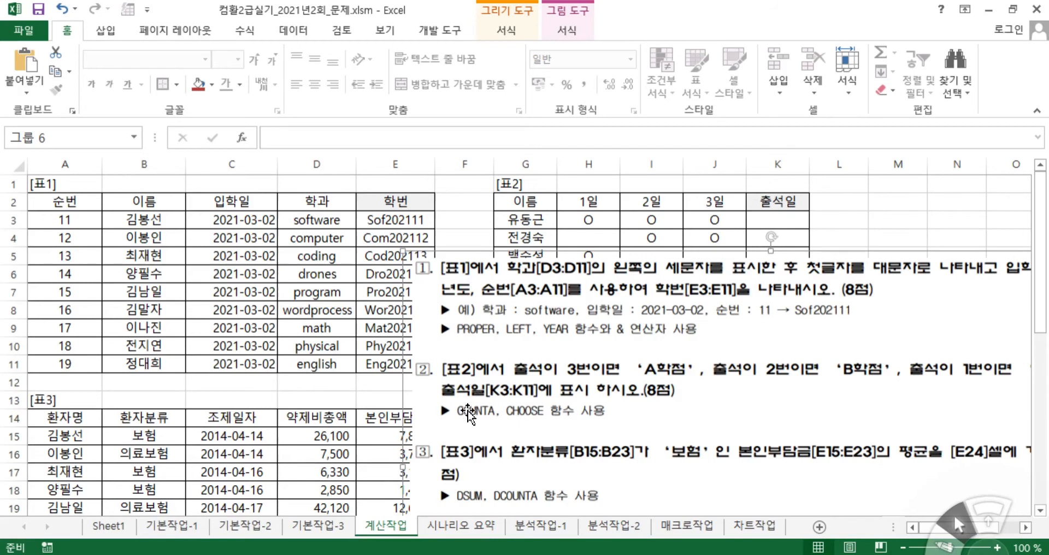
left_click_drag(616, 428, 637, 372)
scroll(619, 362, "up", 5)
left_click_drag(754, 487, 746, 265)
scroll(765, 246, "up", 1)
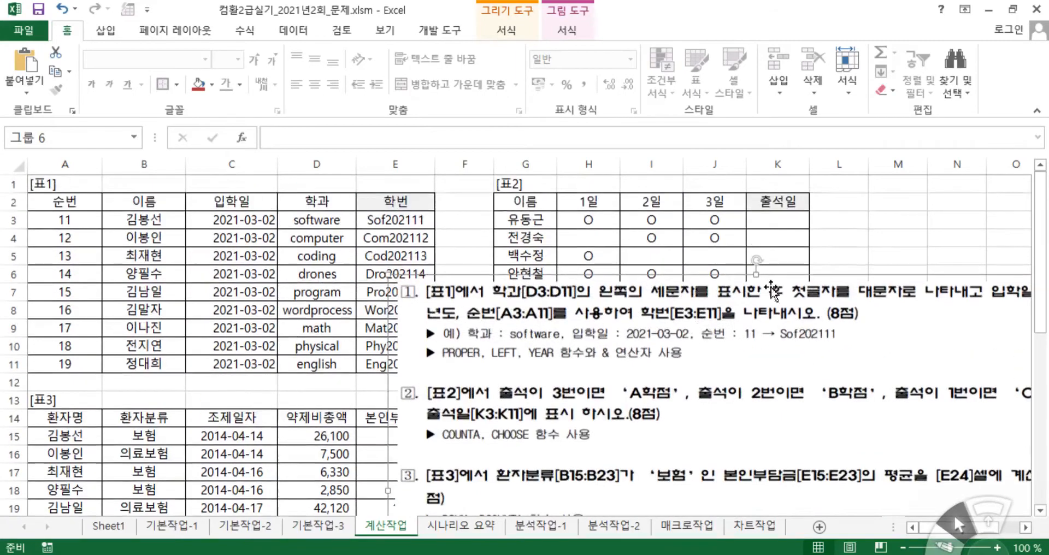
- Start a CHOOSE formula in cell K3 of 표2 and open its function arguments
left_click(793, 221)
type("=c")
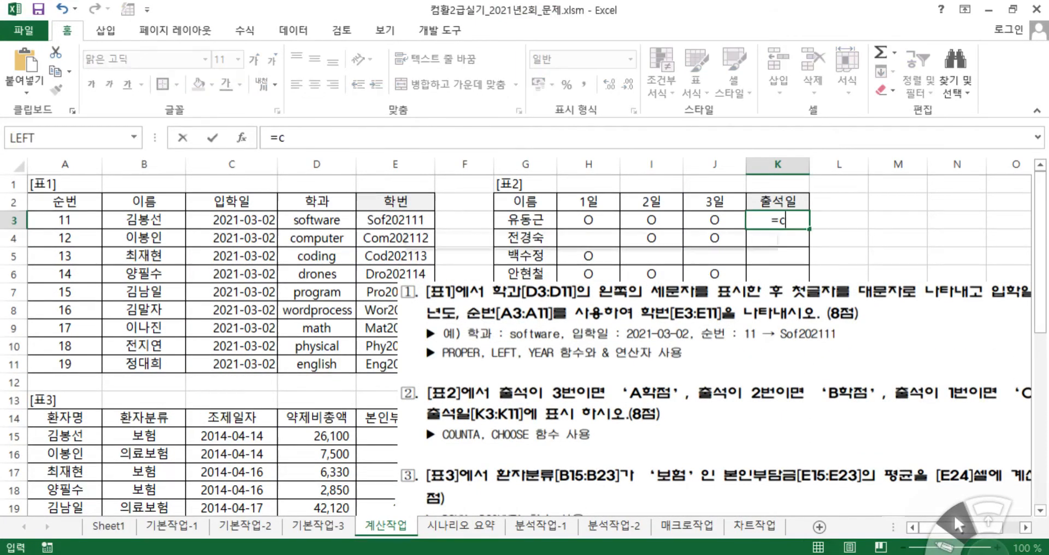
type("h")
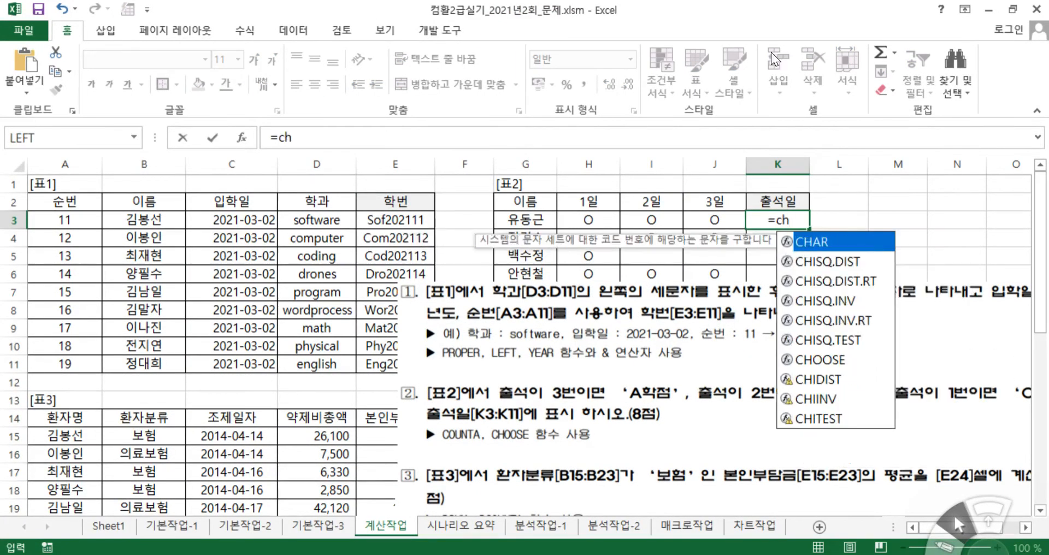
double_click(806, 360)
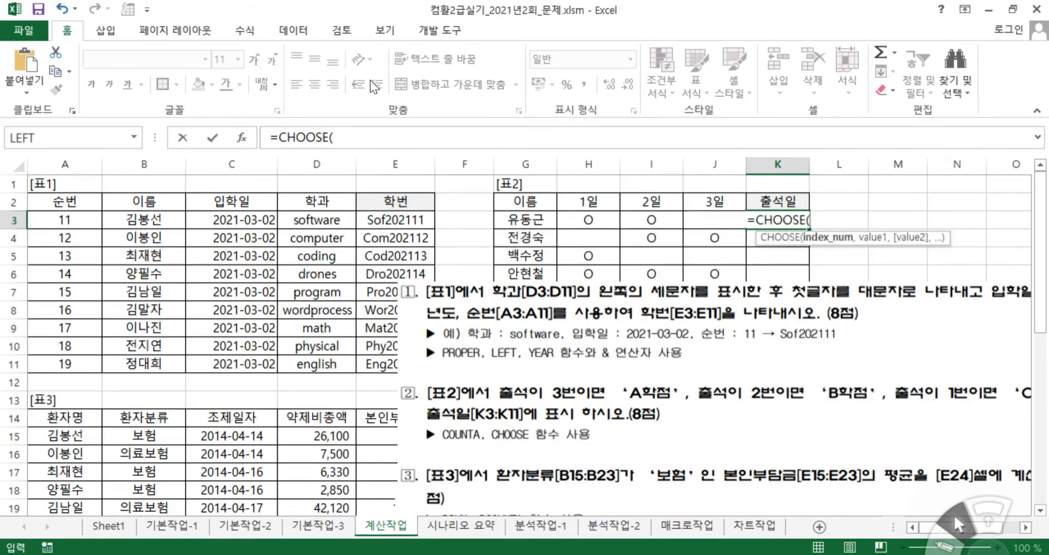
left_click(241, 138)
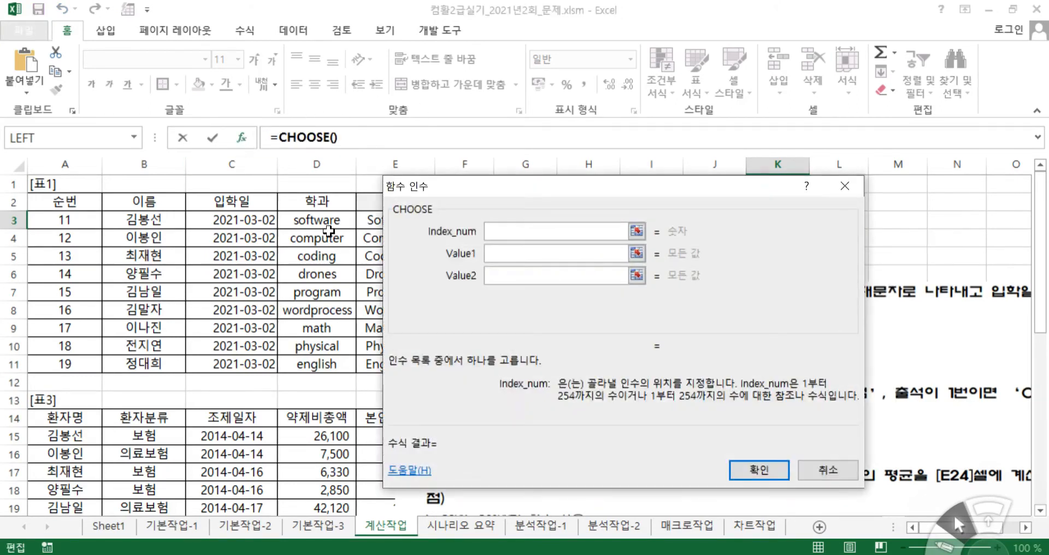
- Nest COUNTA over H3:J3 as the Index_num argument of the CHOOSE formula, returning to the CHOOSE arguments
left_click(135, 135)
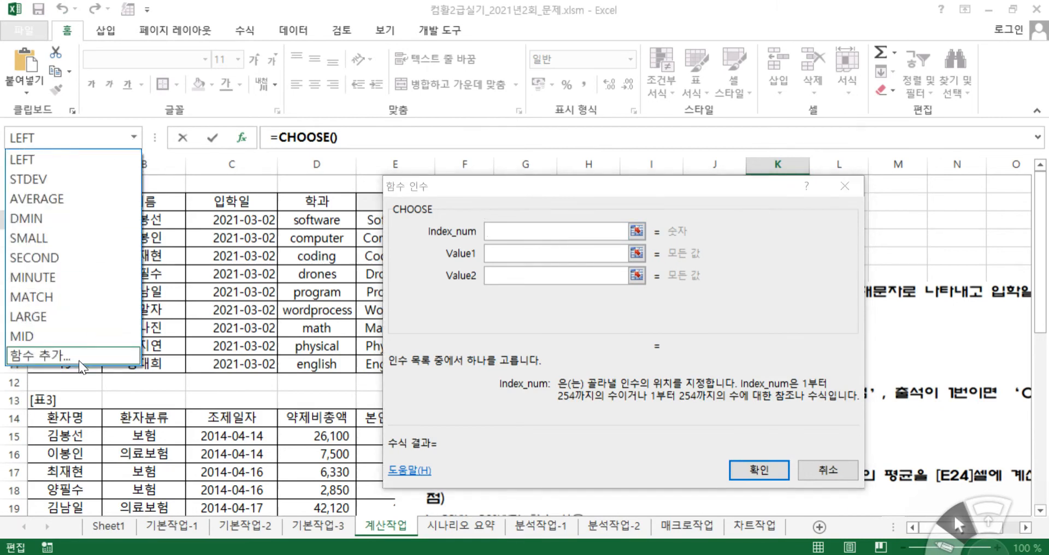
left_click(79, 356)
type("c")
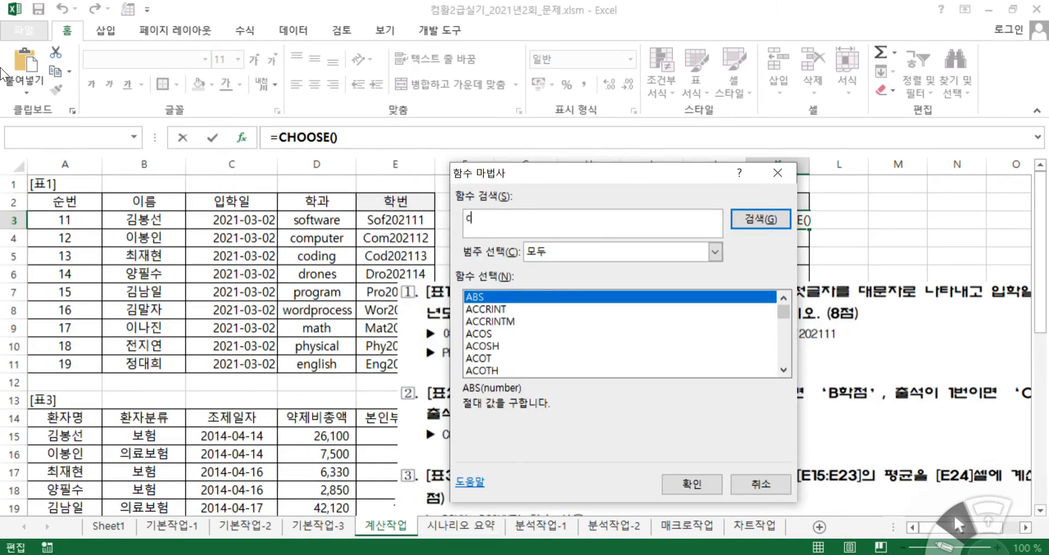
type("ounta")
key("Return")
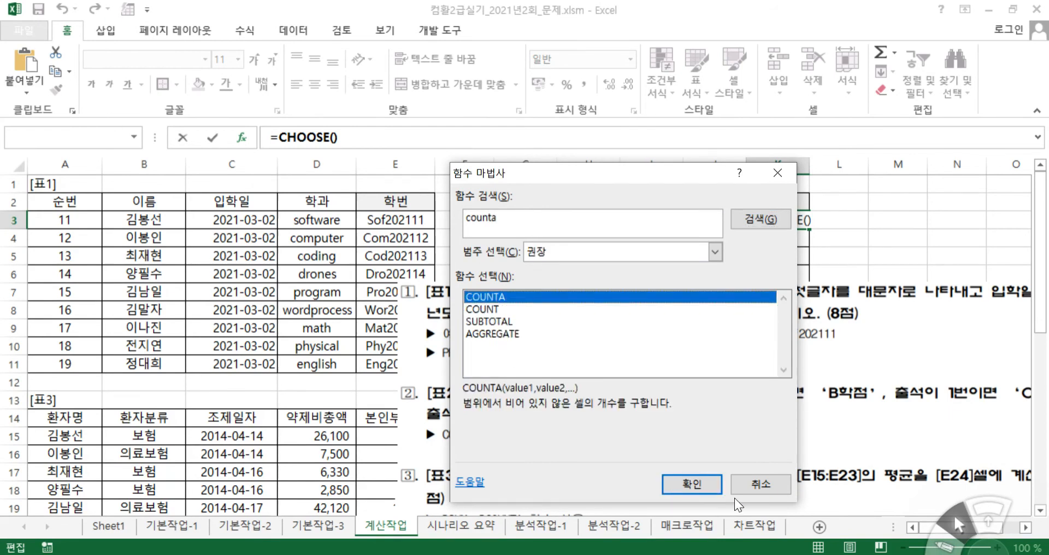
left_click(684, 484)
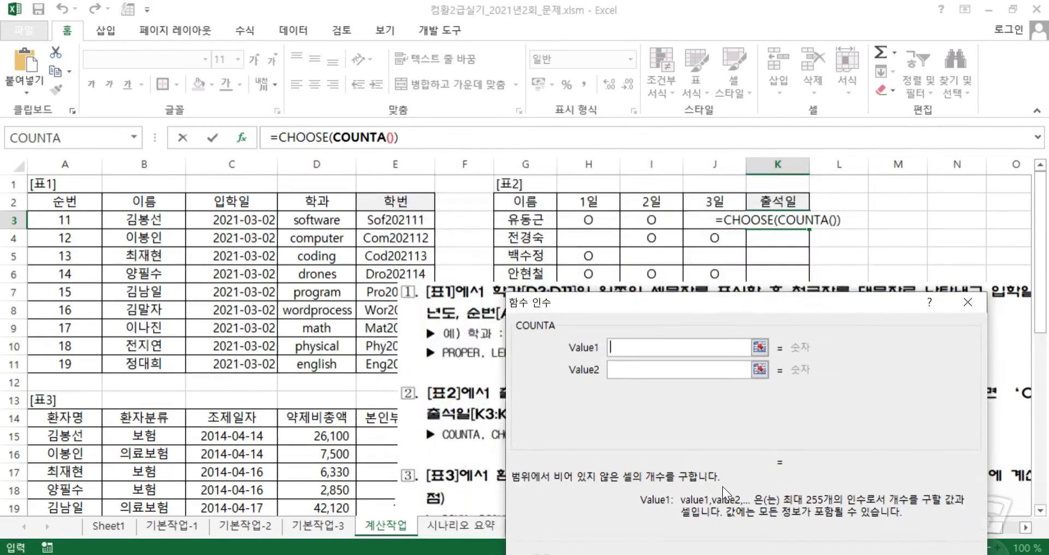
left_click_drag(591, 219, 715, 219)
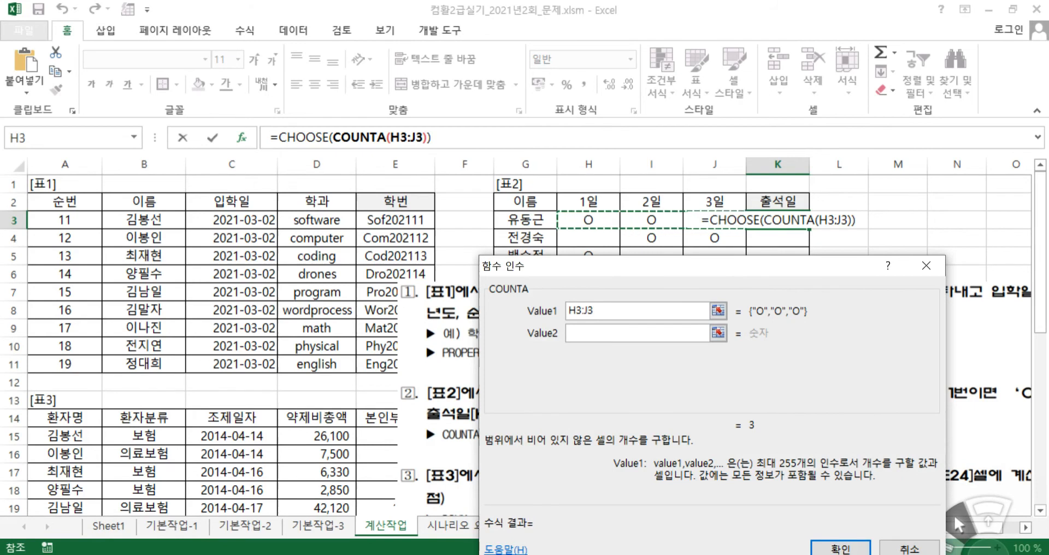
left_click(297, 137)
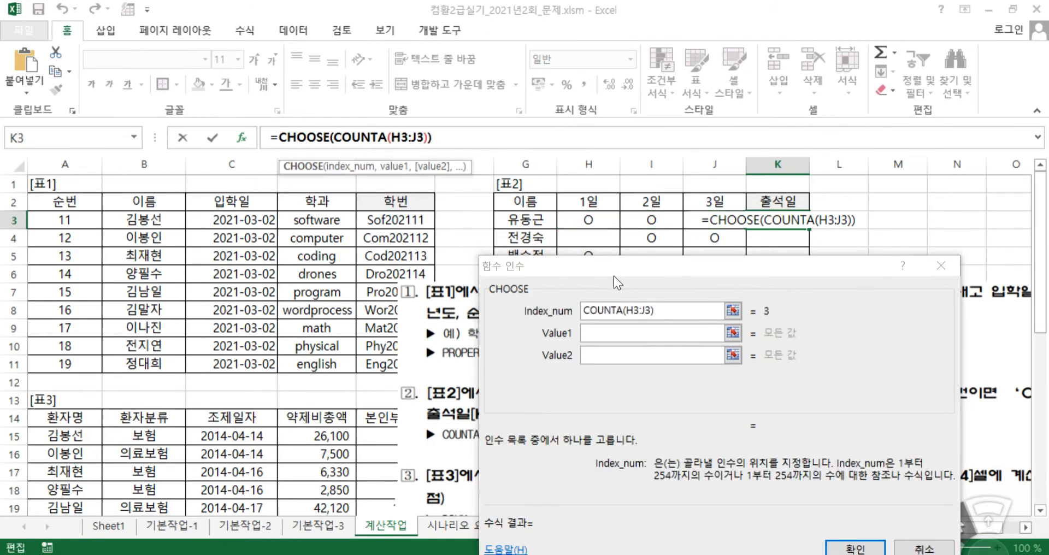
- Move the CHOOSE arguments dialog clear of question 2 and set Value1 to "C학점"
left_click_drag(613, 280, 538, 70)
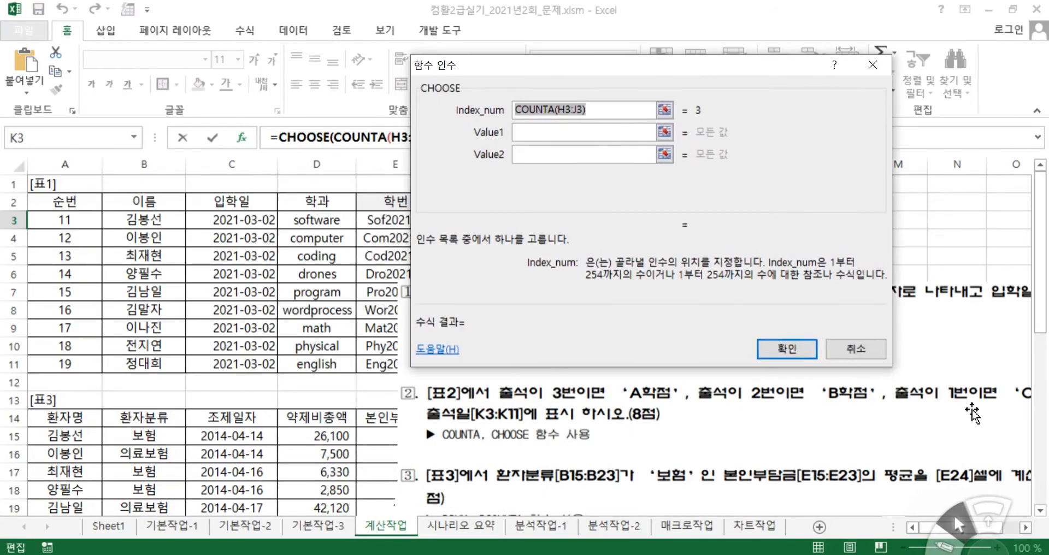
left_click_drag(627, 67, 583, 50)
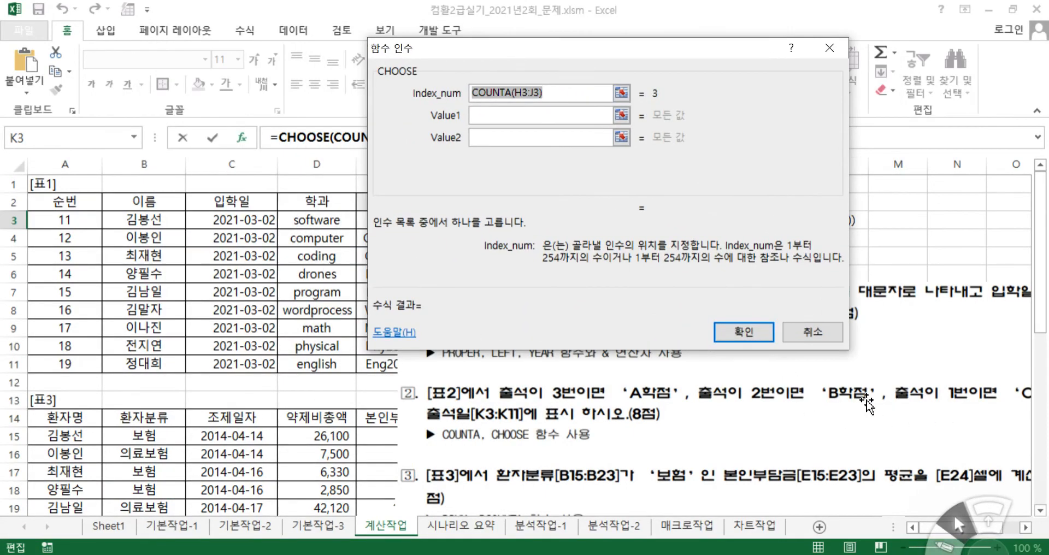
left_click(495, 111)
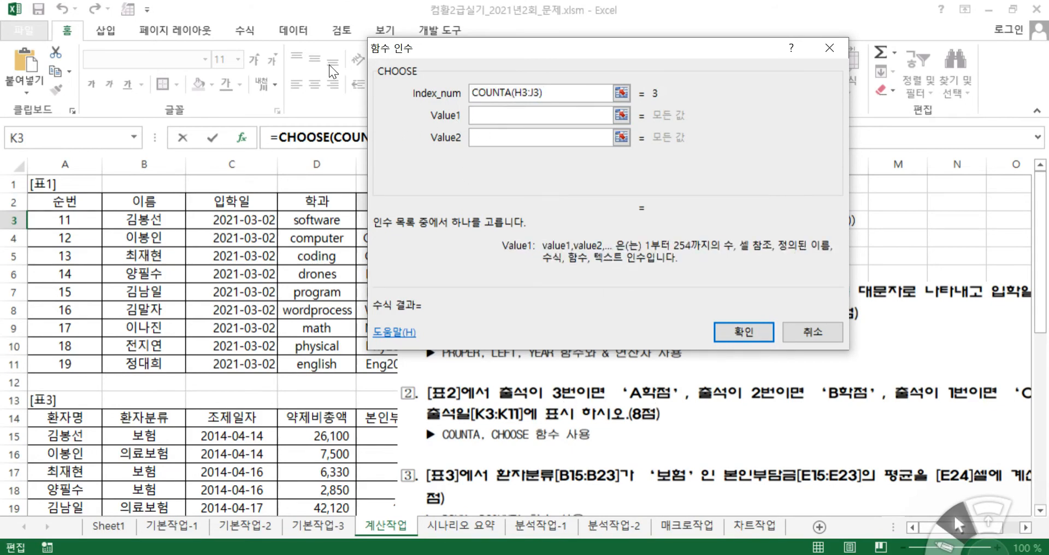
type("\"")
type("ㅁ")
key("BackSpace")
type("ㅊ")
key("BackSpace")
type("C학저")
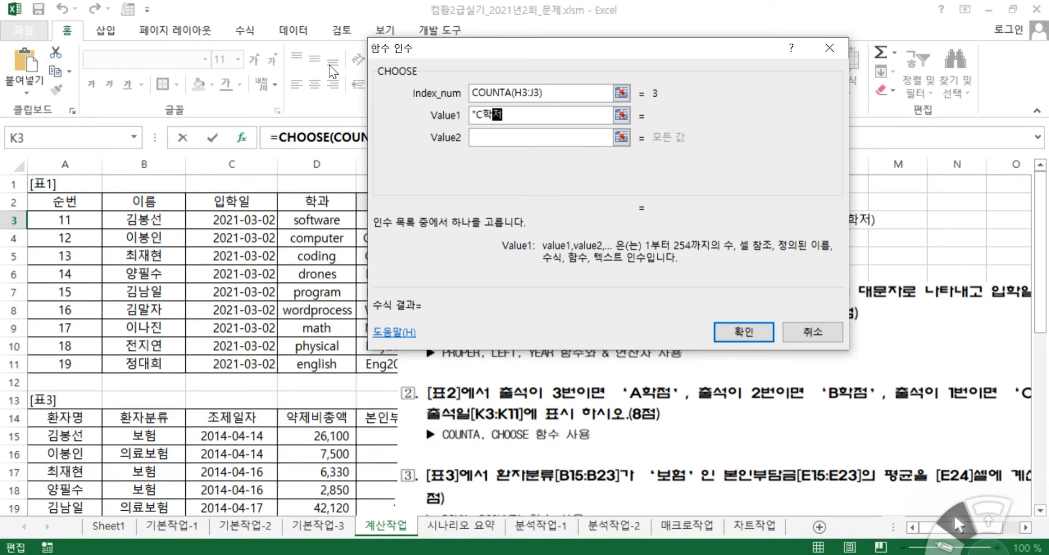
type("\"")
- Set CHOOSE's Value2 to "B학점" and Value3 to "A학점", and enter the formula in K3
key("Tab")
type("\"")
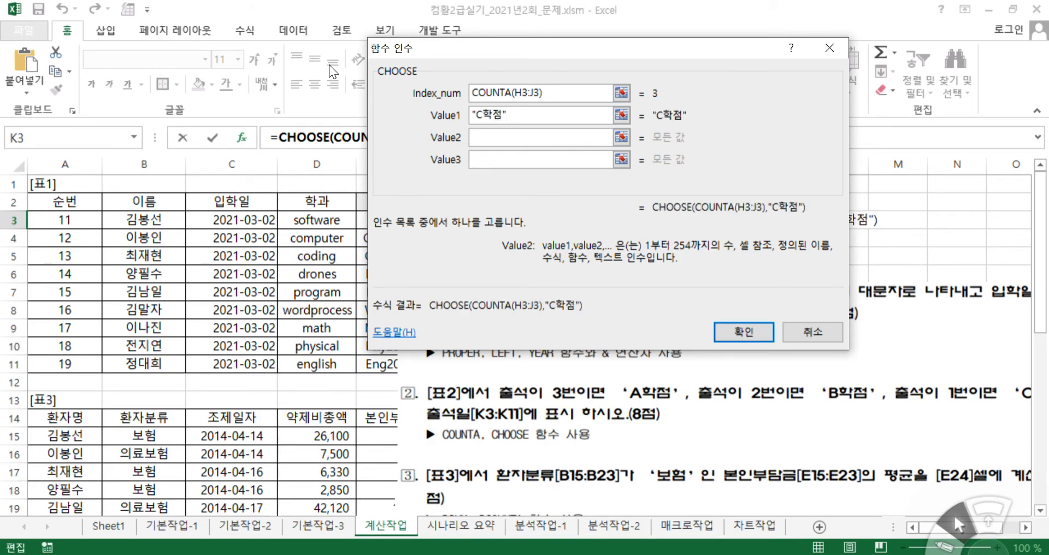
type("B")
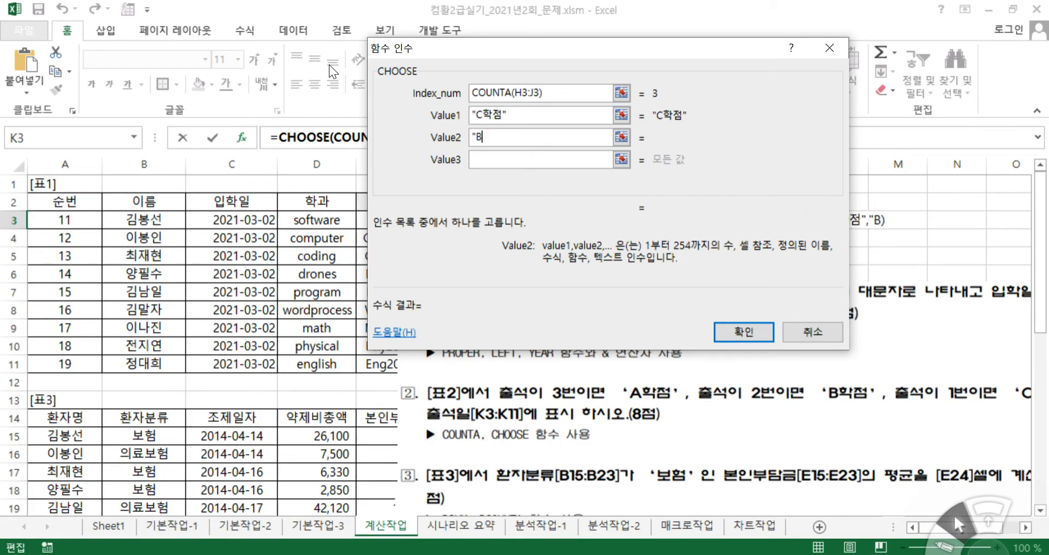
type("학ㅈ")
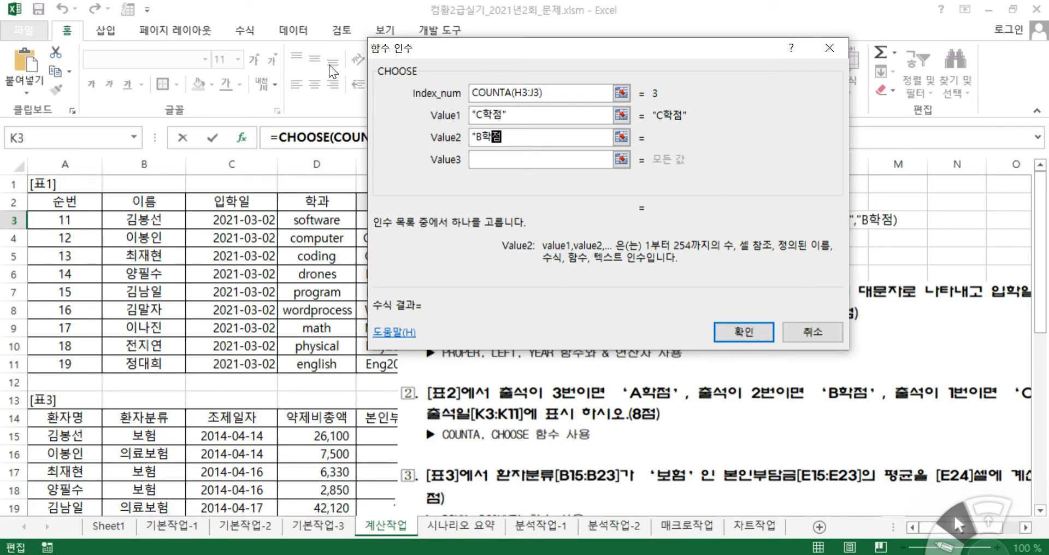
type("\"")
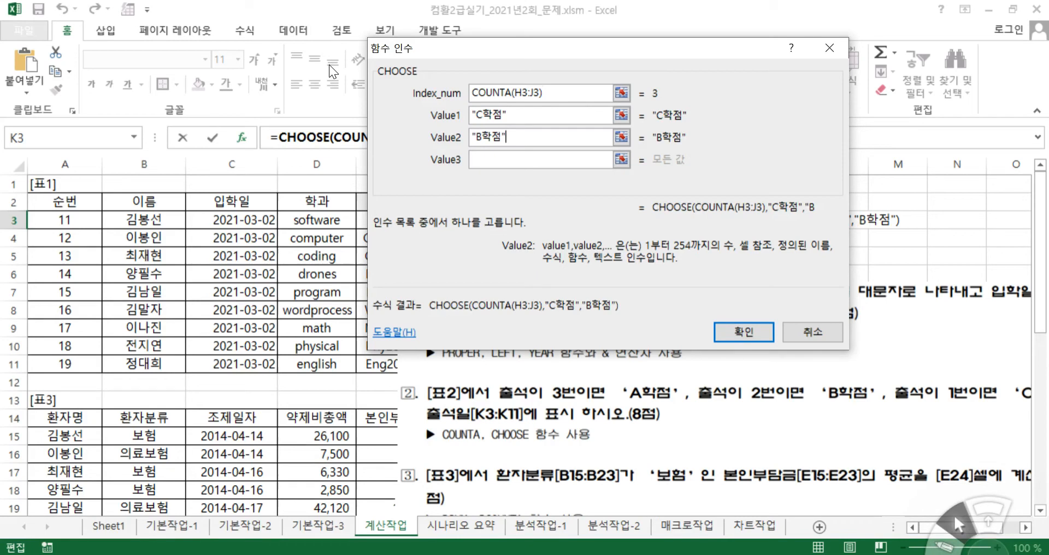
key("Tab")
type("\"")
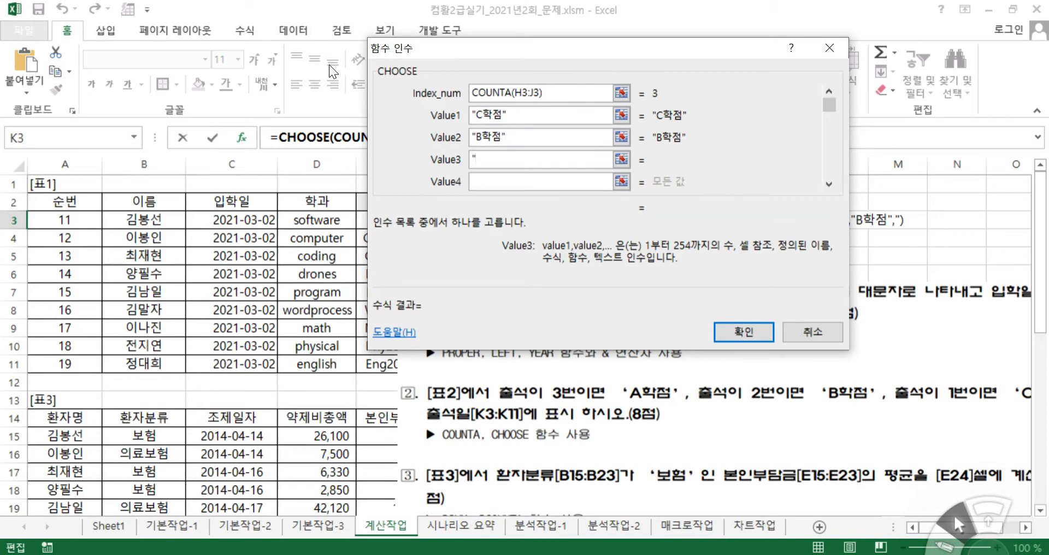
type("Aㅎ")
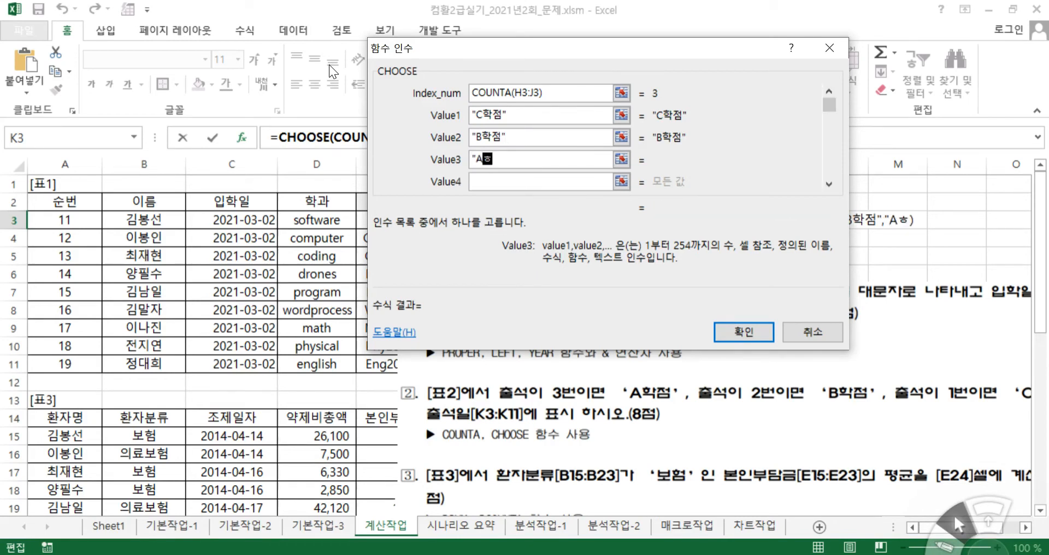
type("점\"")
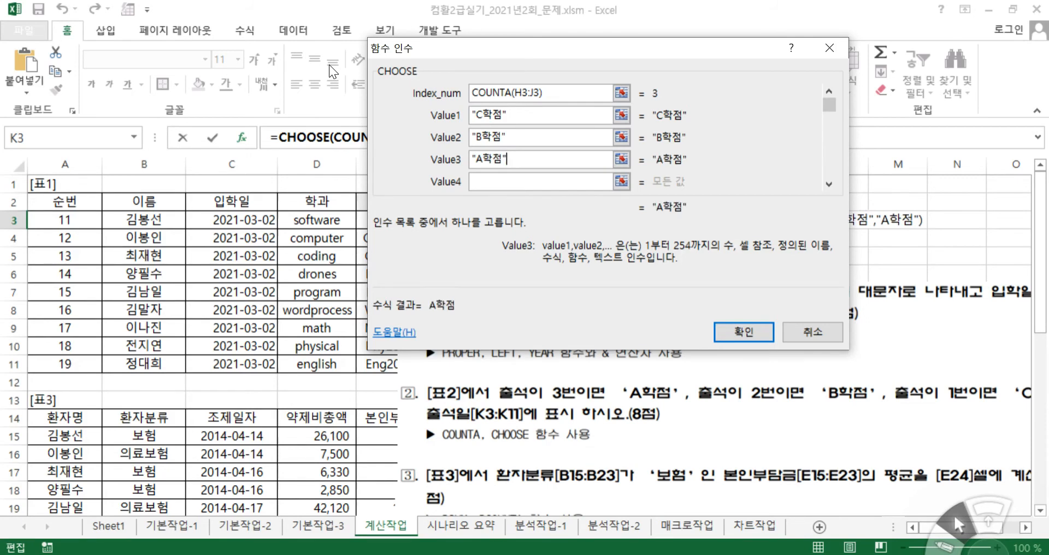
left_click(729, 332)
- Move the question picture down off 표2 and fill the K3 formula down through K11 in the 출석일 column
left_click_drag(731, 334, 711, 416)
scroll(668, 396, "up", 5)
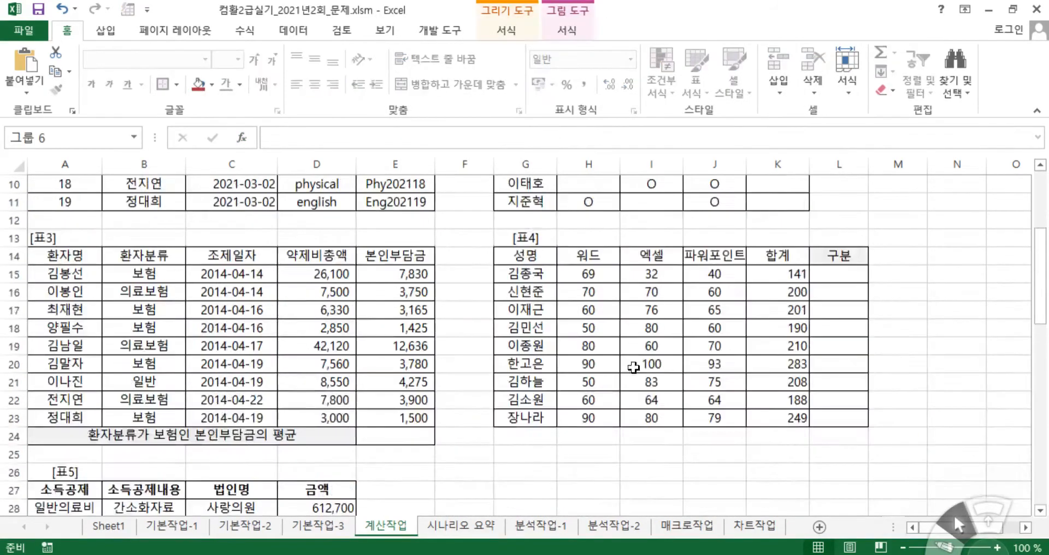
scroll(779, 291, "up", 3)
left_click(792, 214)
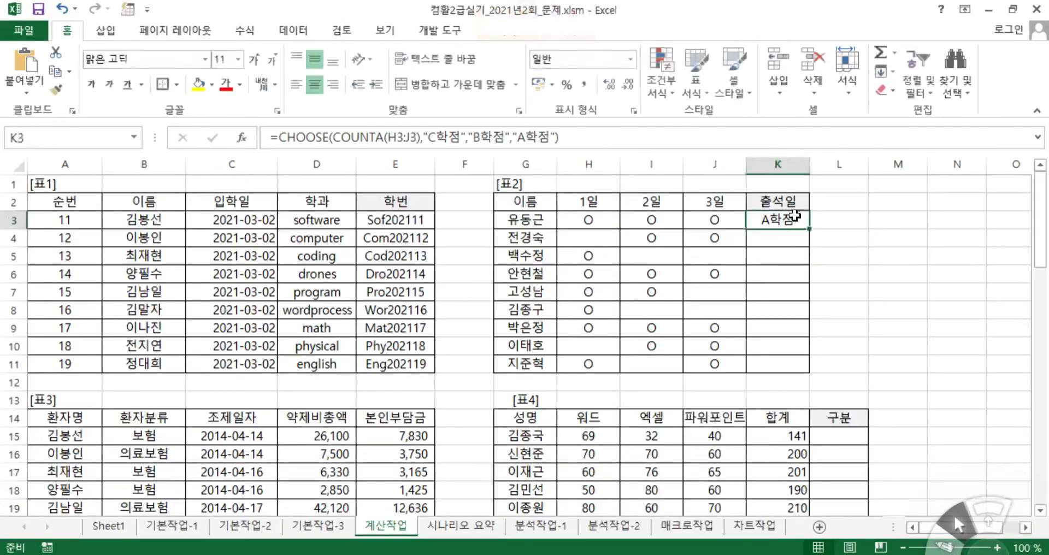
left_click_drag(809, 229, 792, 371)
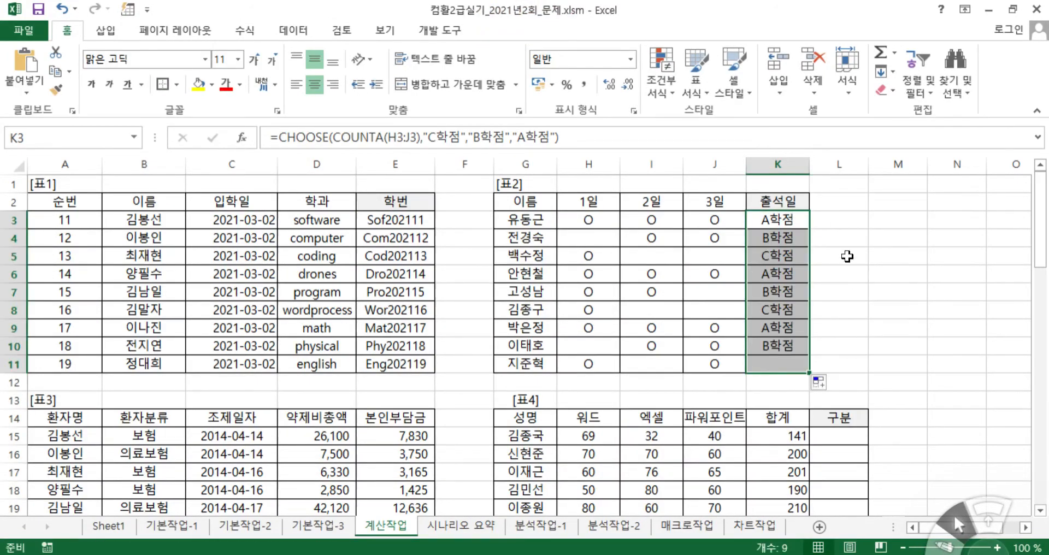
left_click(772, 214)
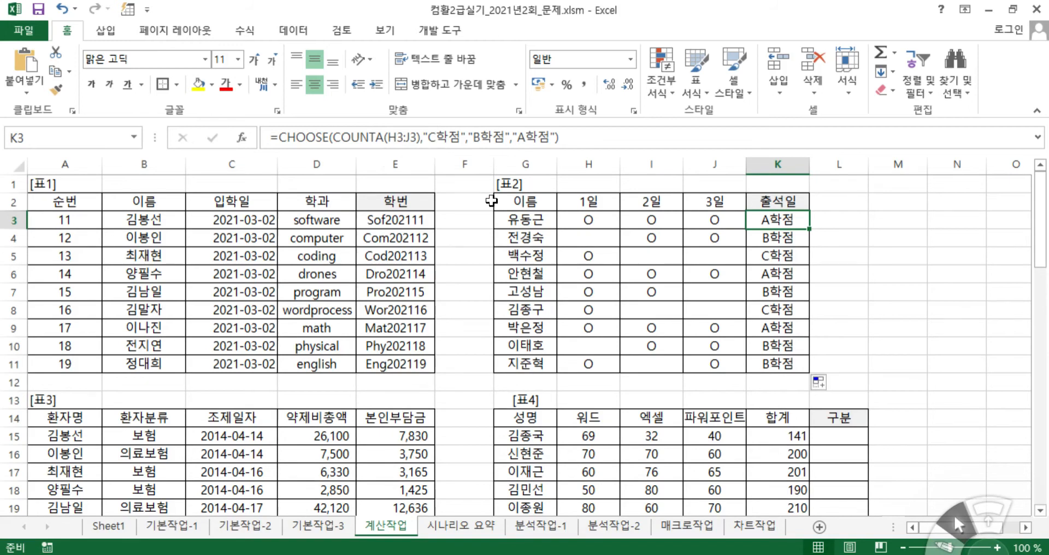
left_click(614, 312)
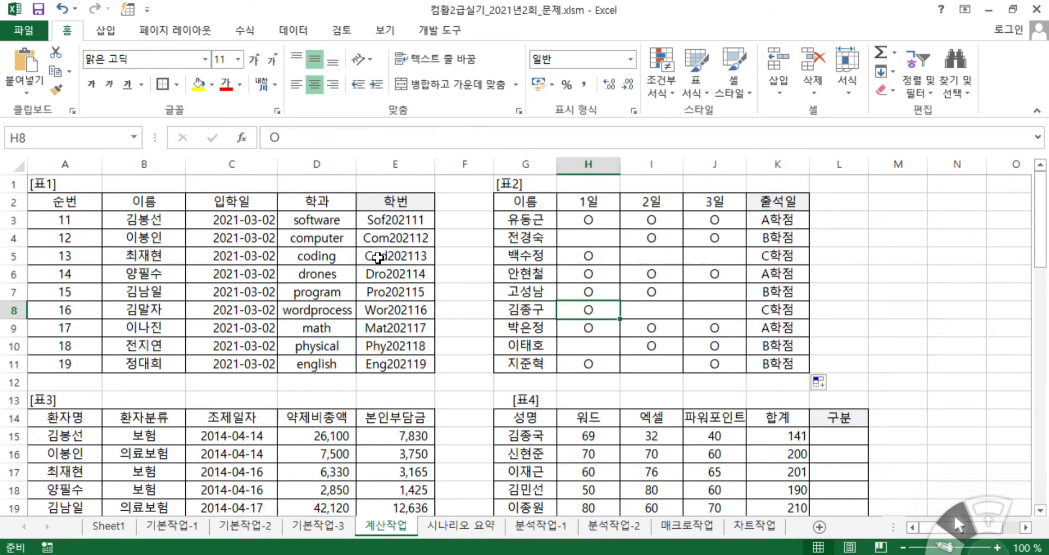
- Move the question picture up beside 표3 so that questions 3 to 5 can be read next to the table
left_click(851, 283)
scroll(464, 349, "down", 4)
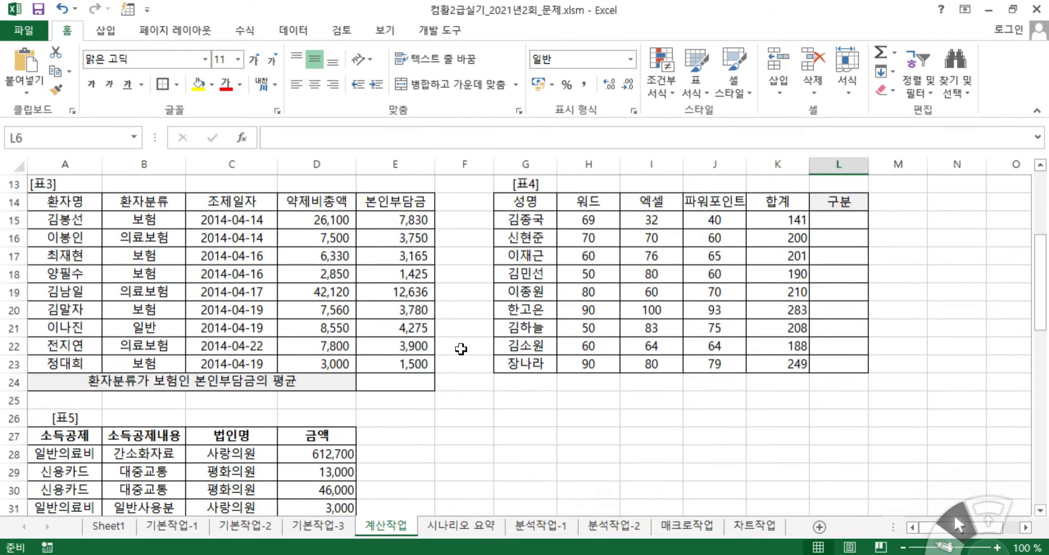
scroll(533, 367, "down", 2)
mouse_move(618, 511)
left_mouse_down()
mouse_move(604, 358)
mouse_move(662, 188)
left_mouse_up()
scroll(415, 378, "up", 2)
mouse_move(583, 443)
left_mouse_down()
mouse_move(592, 383)
mouse_move(587, 218)
left_mouse_up()
left_click_drag(582, 348, 590, 292)
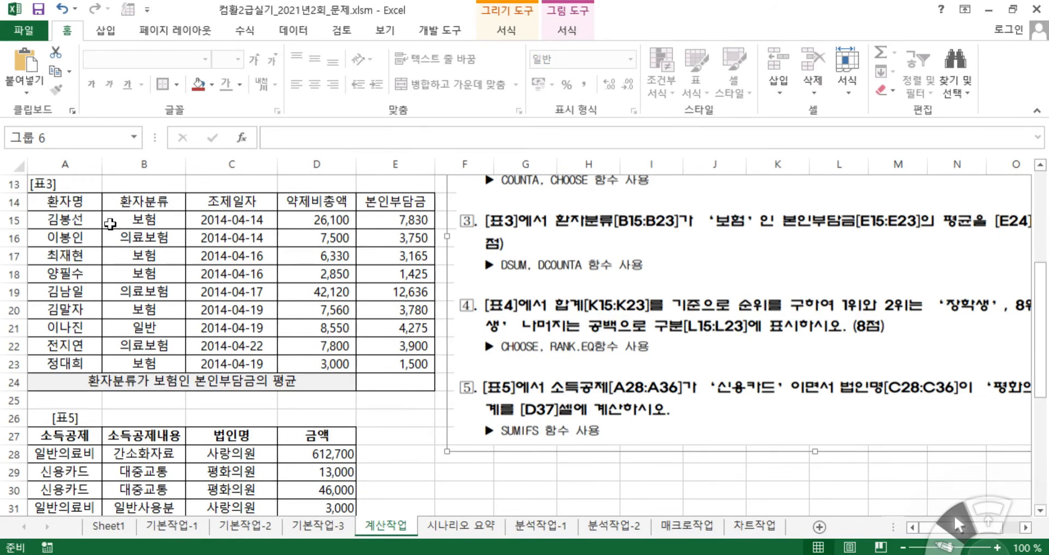
- Start a DSUM formula in cell E24 of 표3 and open its function arguments
left_click(387, 382)
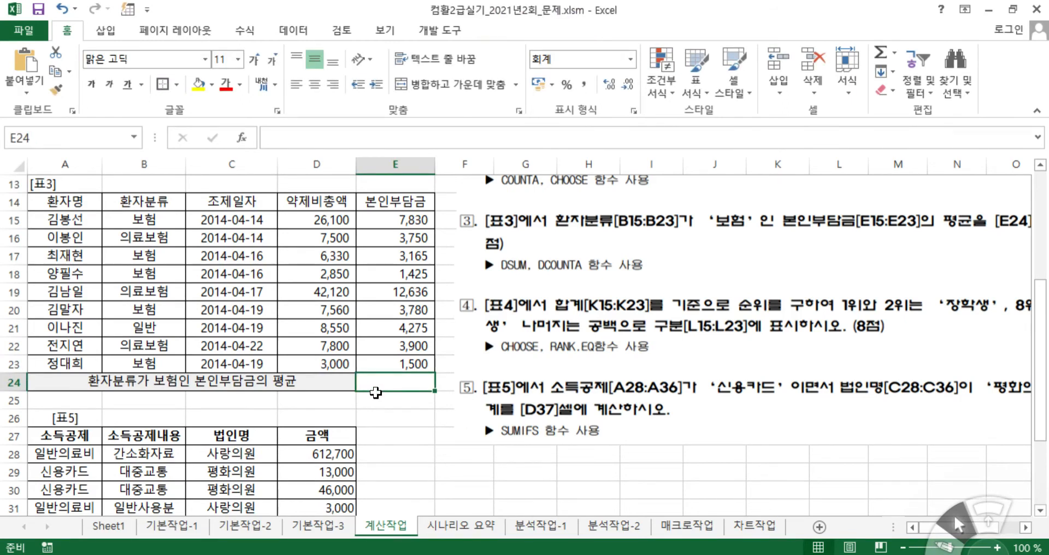
type("=ㅇ")
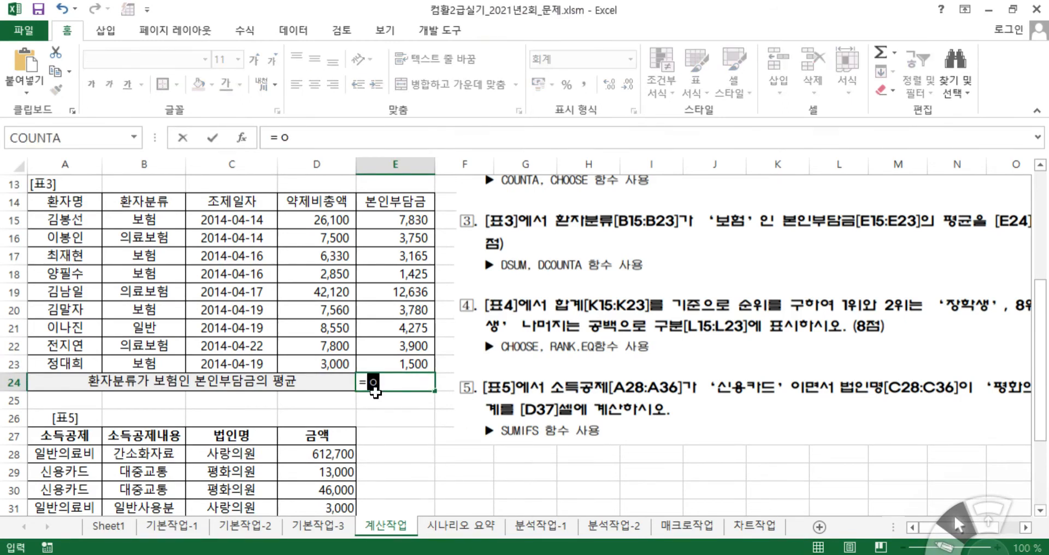
type("ds")
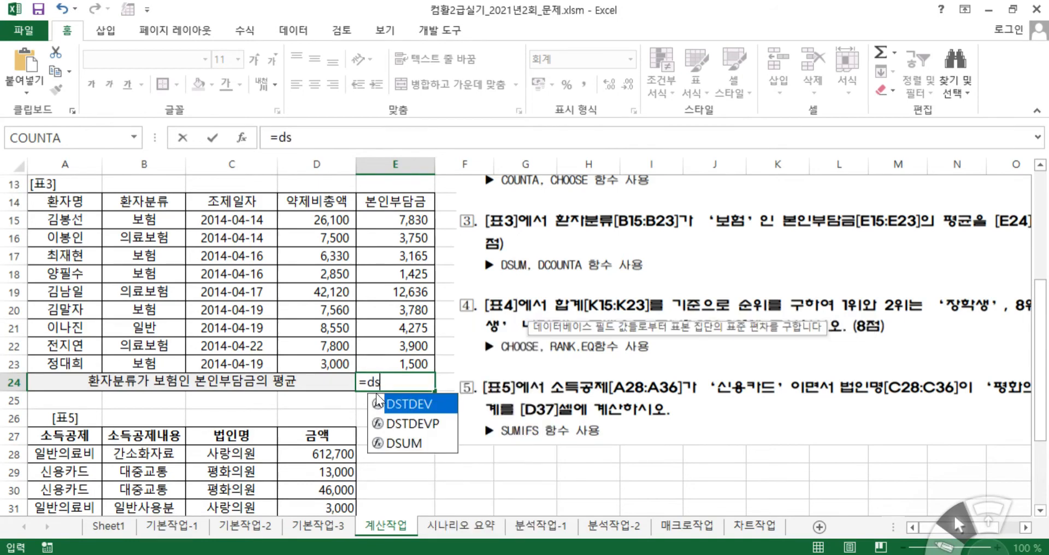
double_click(415, 443)
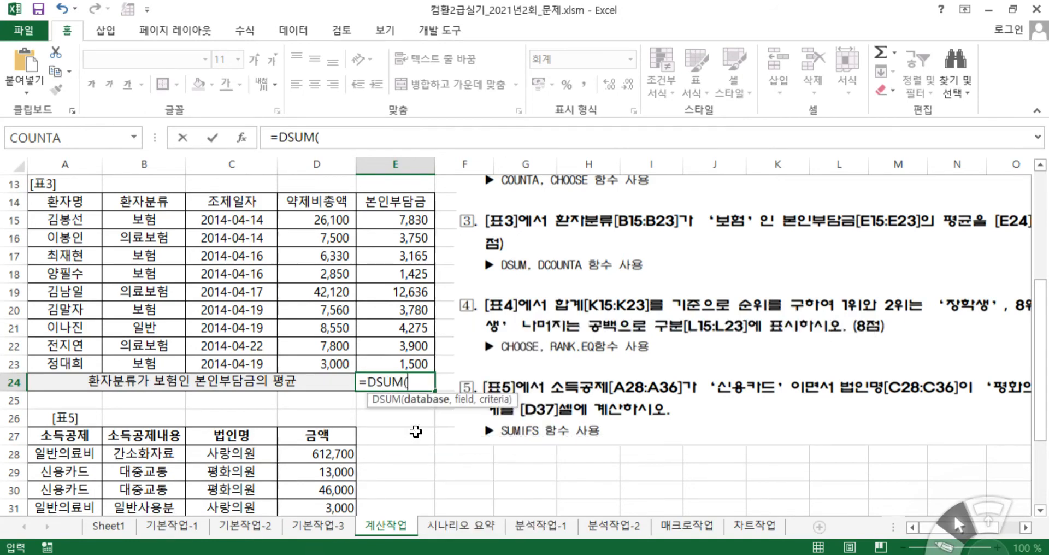
left_click(242, 138)
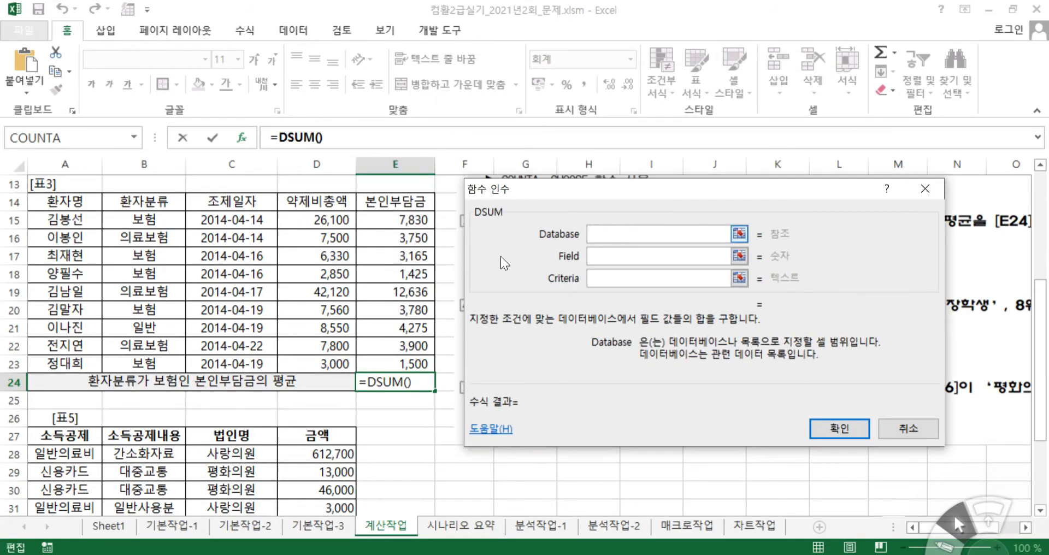
- Set DSUM's Database to A14:E23, Field to E14 and Criteria to B14:B15, and enter the formula in E24
left_click_drag(65, 201, 394, 362)
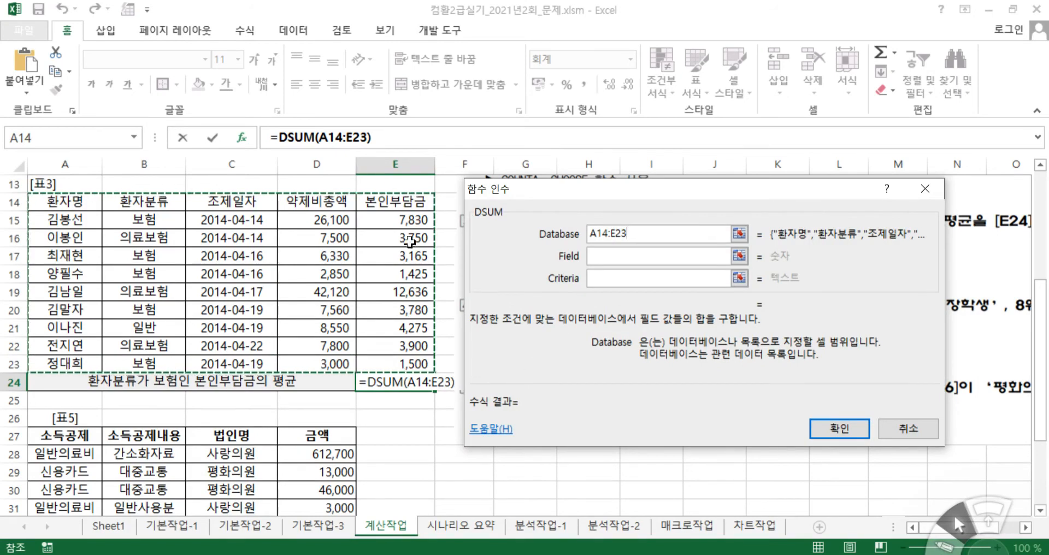
key("Tab")
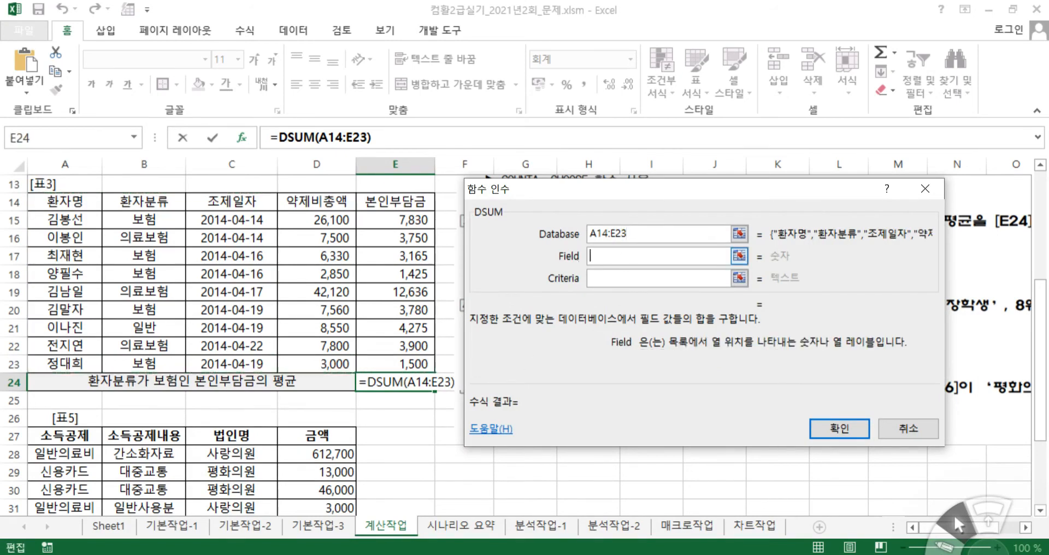
left_click(401, 200)
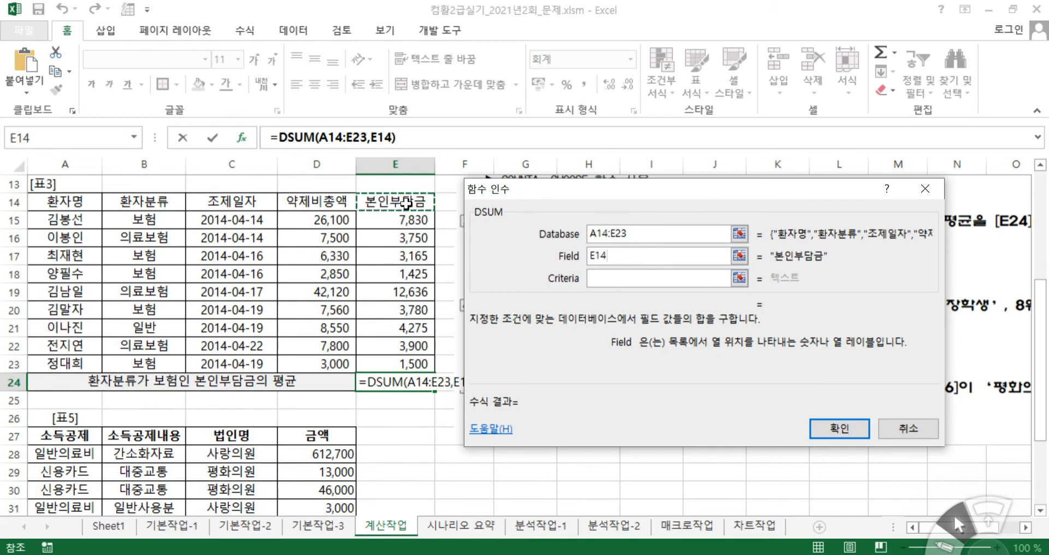
key("Tab")
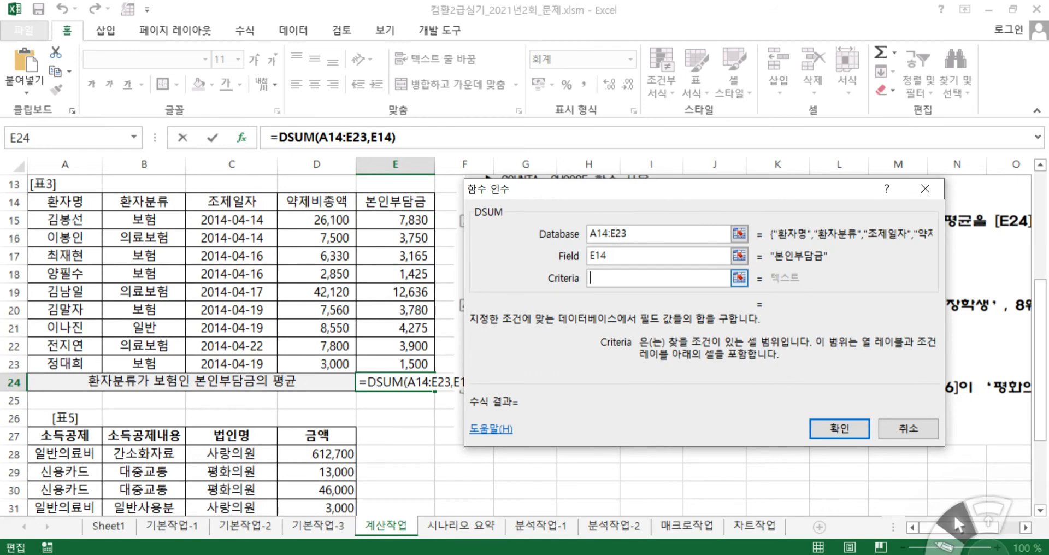
left_click_drag(155, 203, 163, 223)
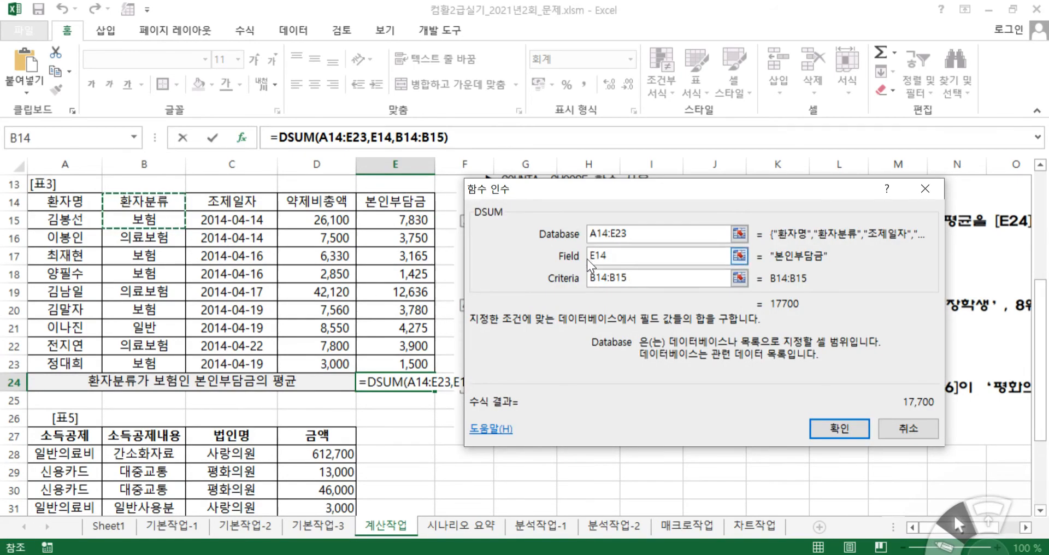
left_click(845, 429)
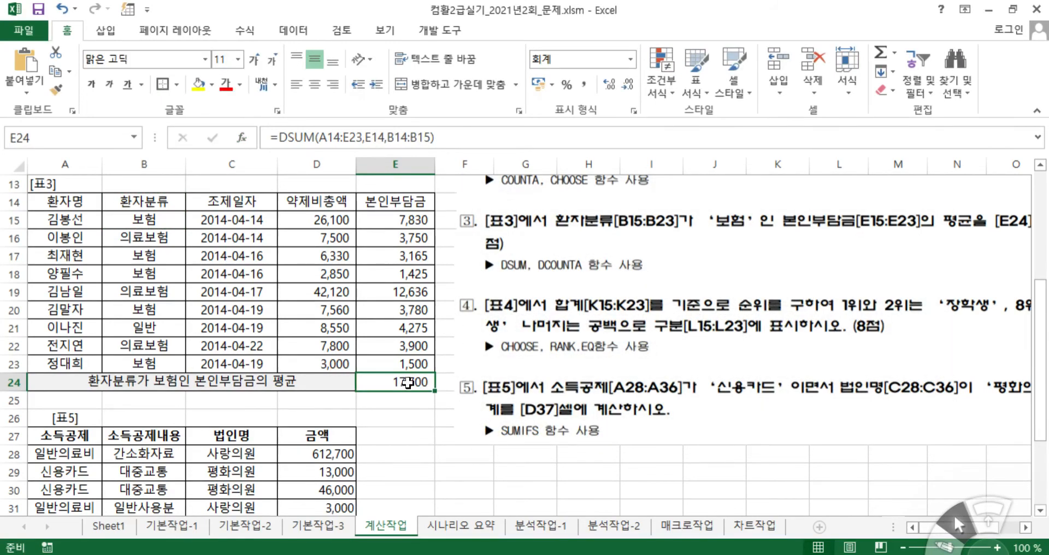
- Extend the DSUM formula in E24 with a division by DCOUNTA and open DCOUNTA's function arguments
double_click(404, 382)
key("End")
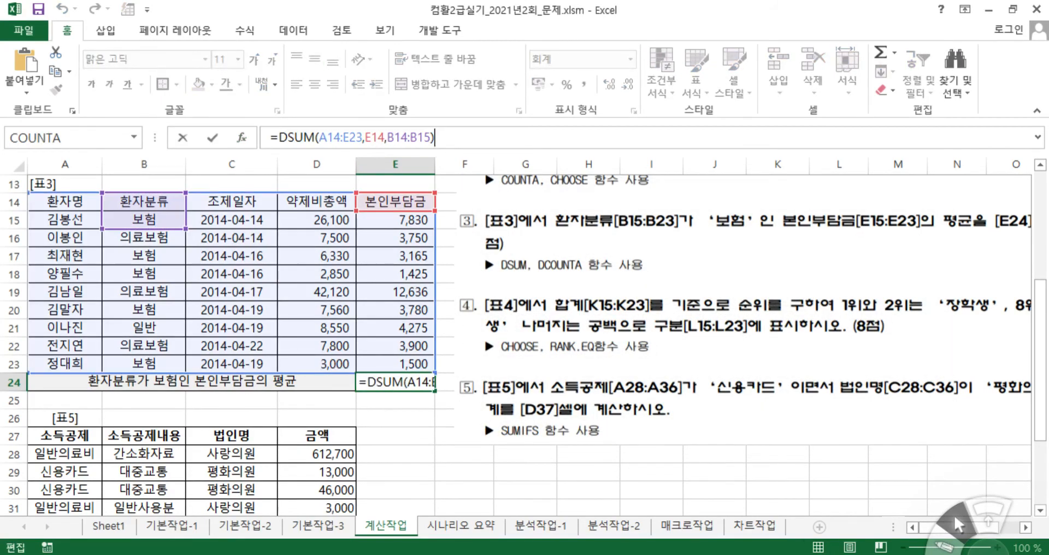
type("/d")
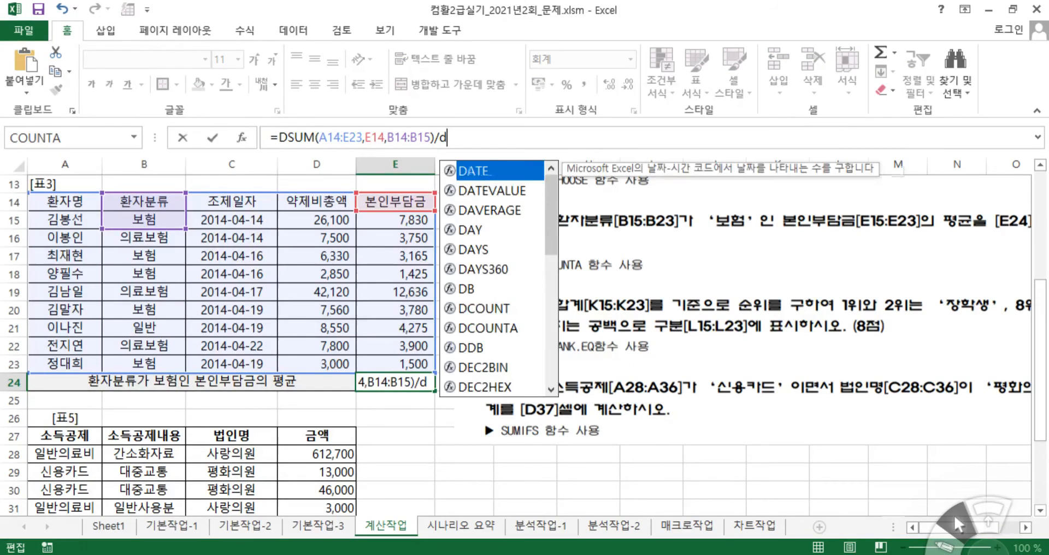
type("co")
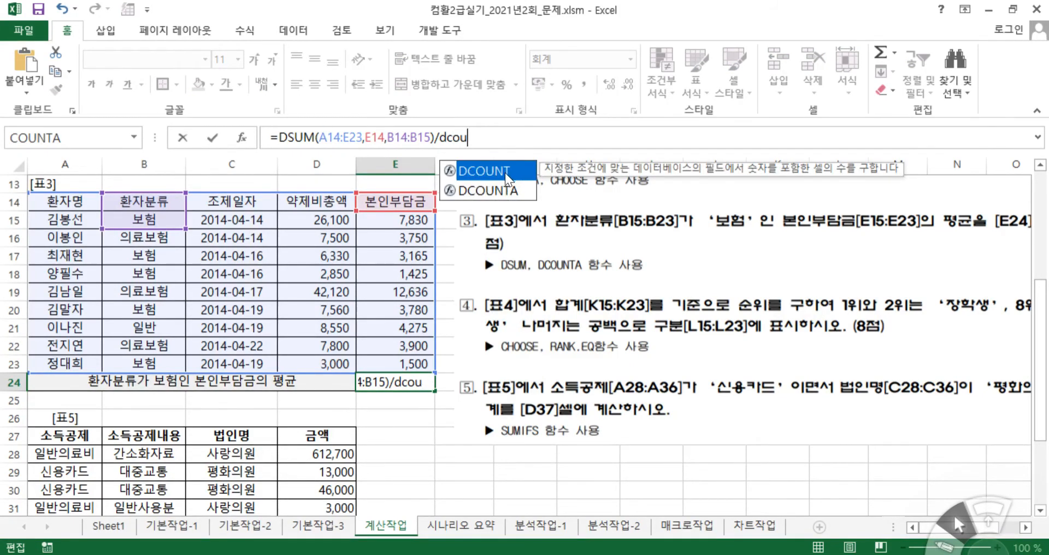
type("u")
double_click(516, 191)
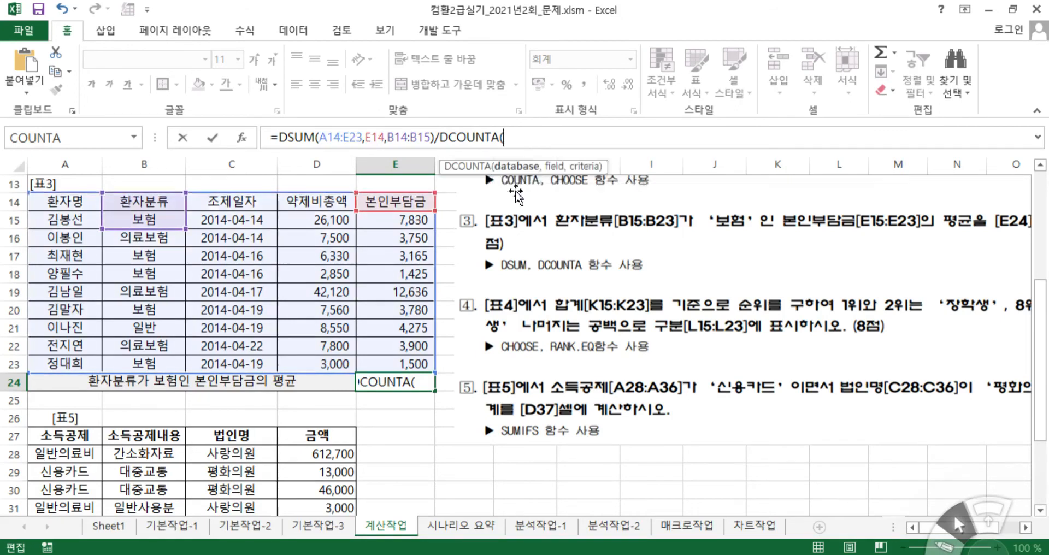
left_click(243, 139)
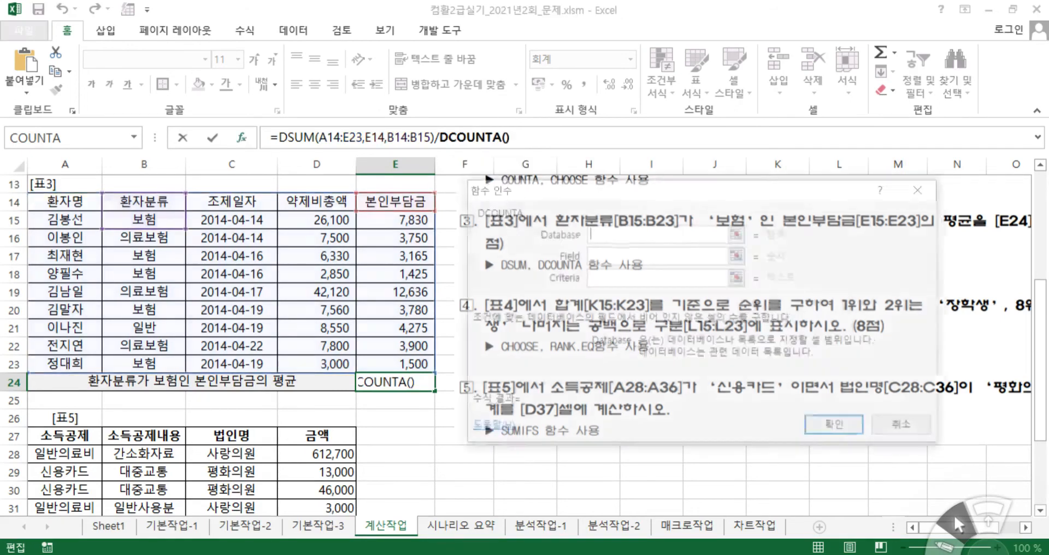
- Set DCOUNTA's Database to A14:E23 and its Criteria to B14:B15, leaving the Field argument ready for entry
left_click_drag(85, 201, 390, 360)
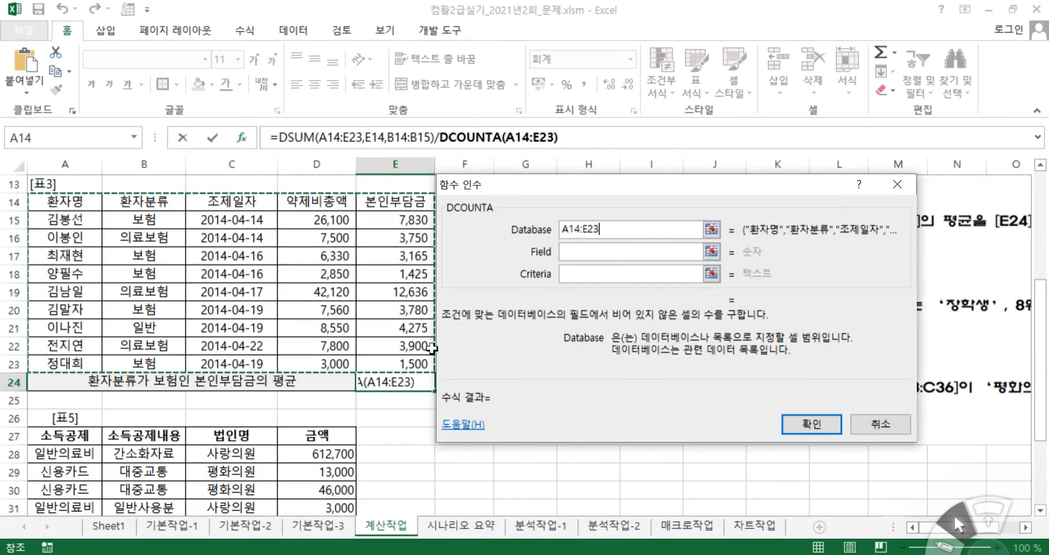
left_click(595, 272)
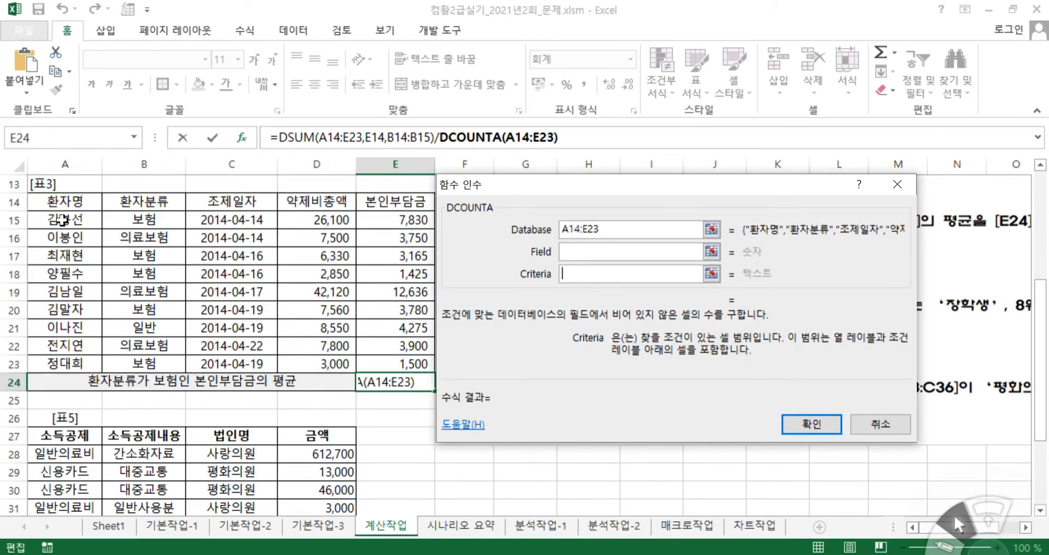
left_click_drag(129, 200, 147, 223)
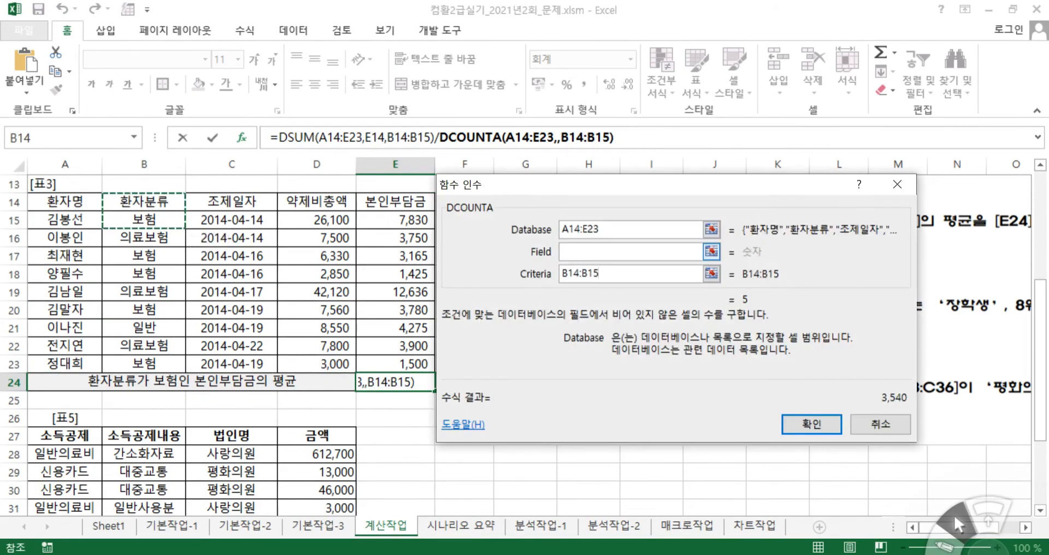
left_click(606, 251)
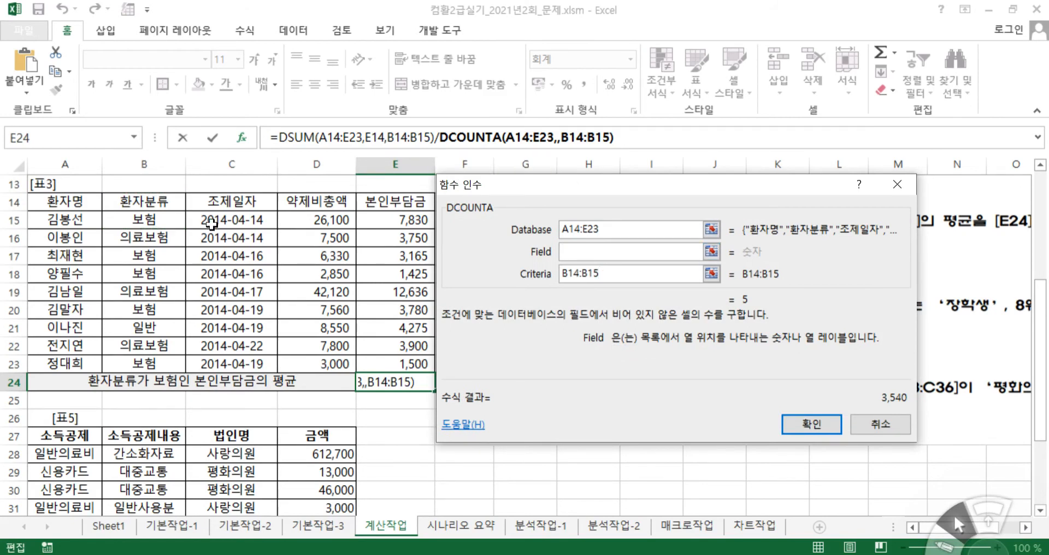
- Try the different column headings of 표3, from A14 to E14, as DCOUNTA's Field
left_click(224, 202)
left_click(316, 201)
left_click(386, 201)
left_click(249, 200)
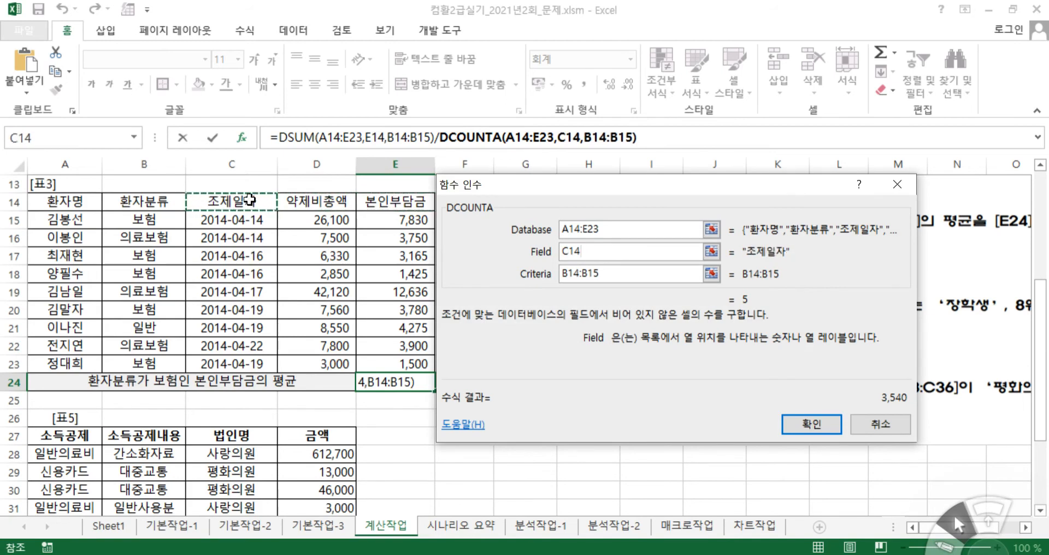
left_click(315, 201)
left_click(385, 201)
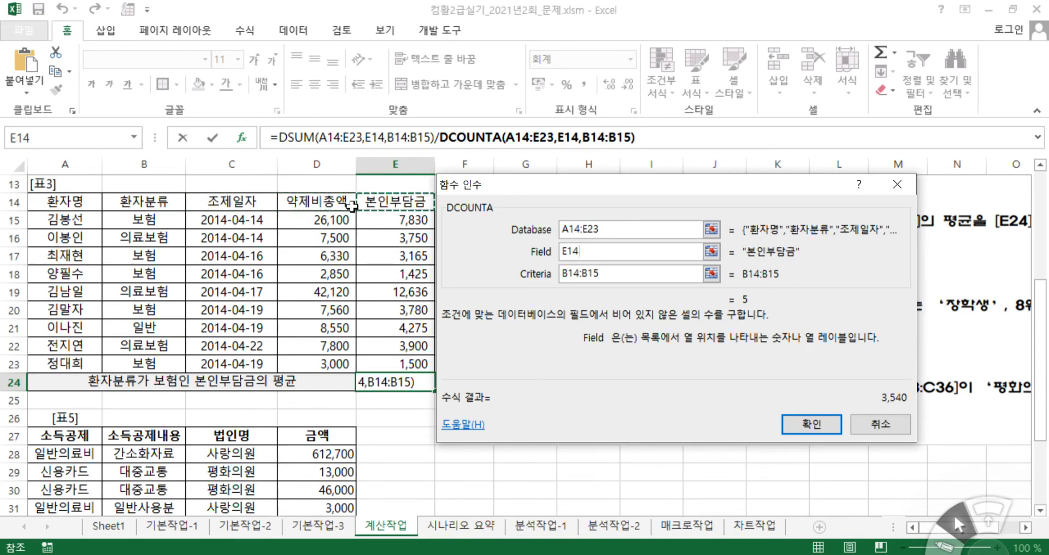
left_click(68, 203)
left_click(110, 202)
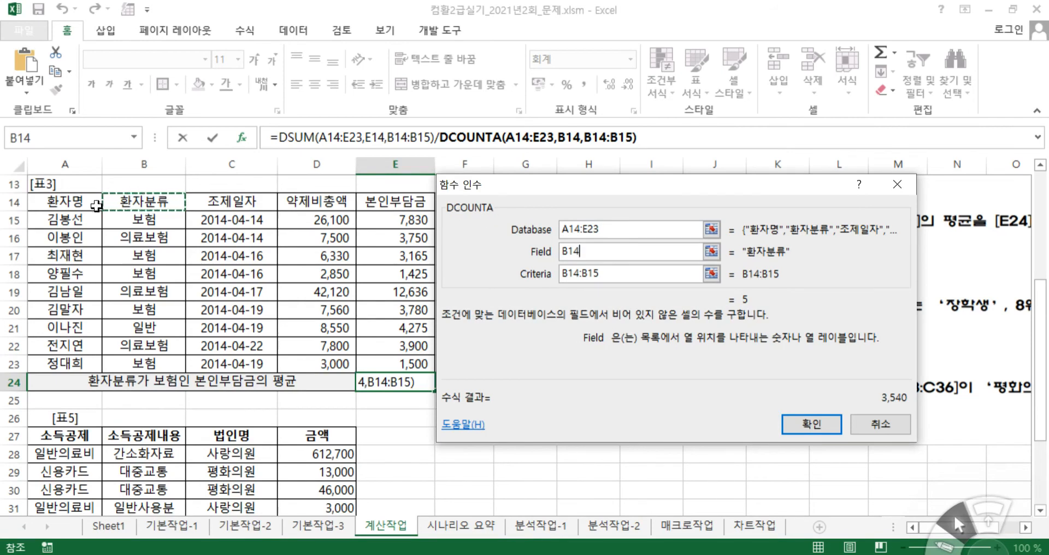
left_click(80, 206)
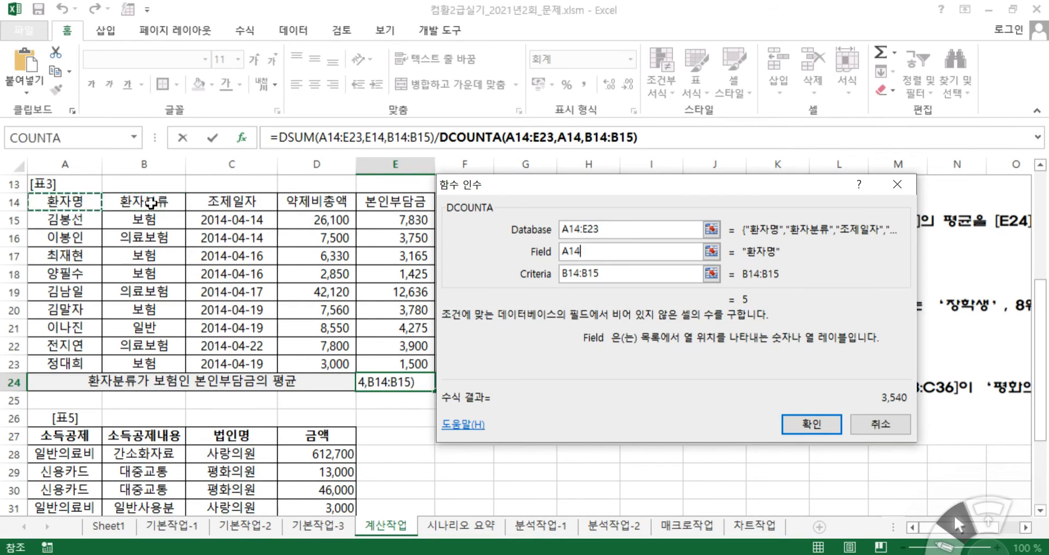
left_click(325, 203)
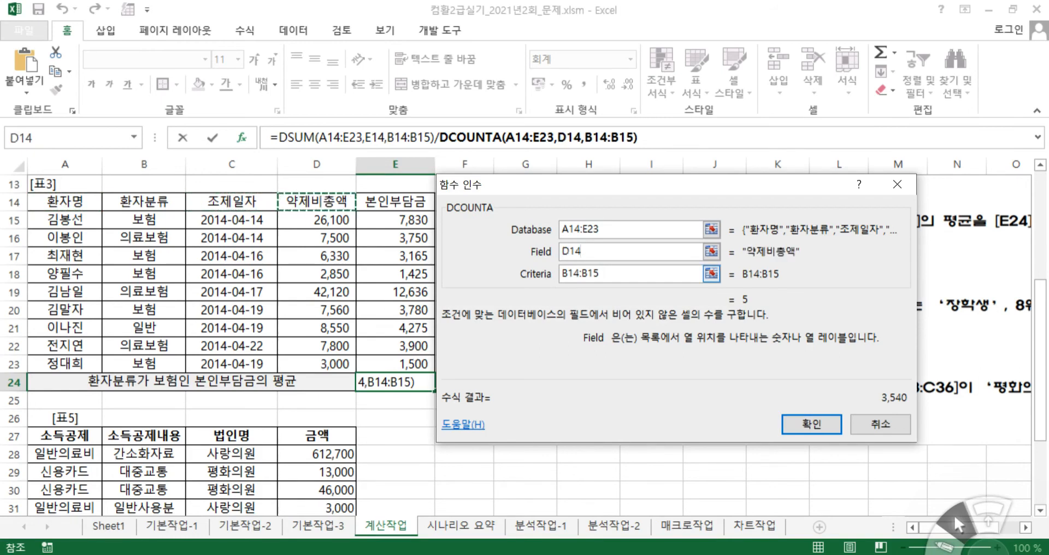
- Set DCOUNTA's Field to A14, the 환자명 heading, and enter the average formula in E24
left_click(77, 203)
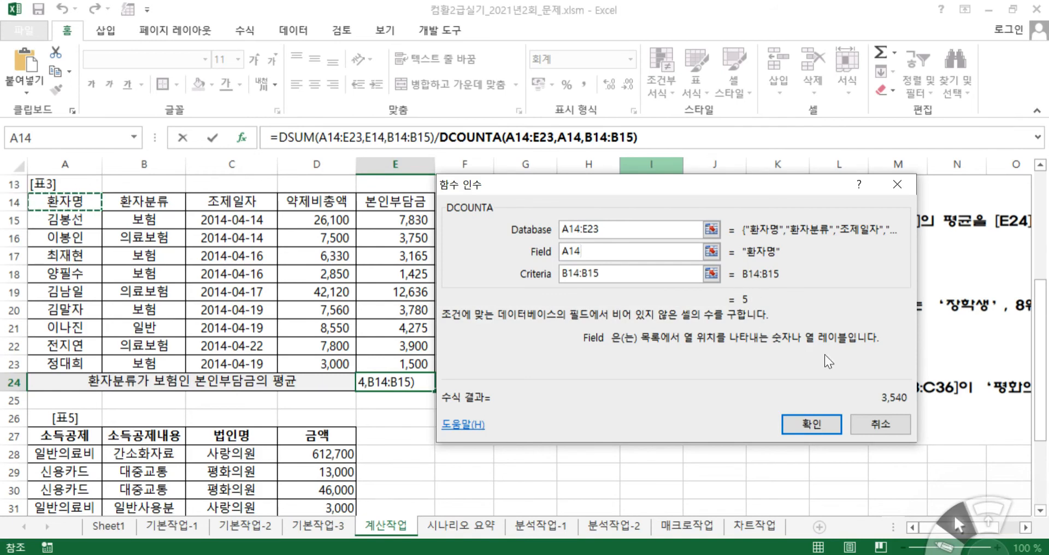
left_click(825, 424)
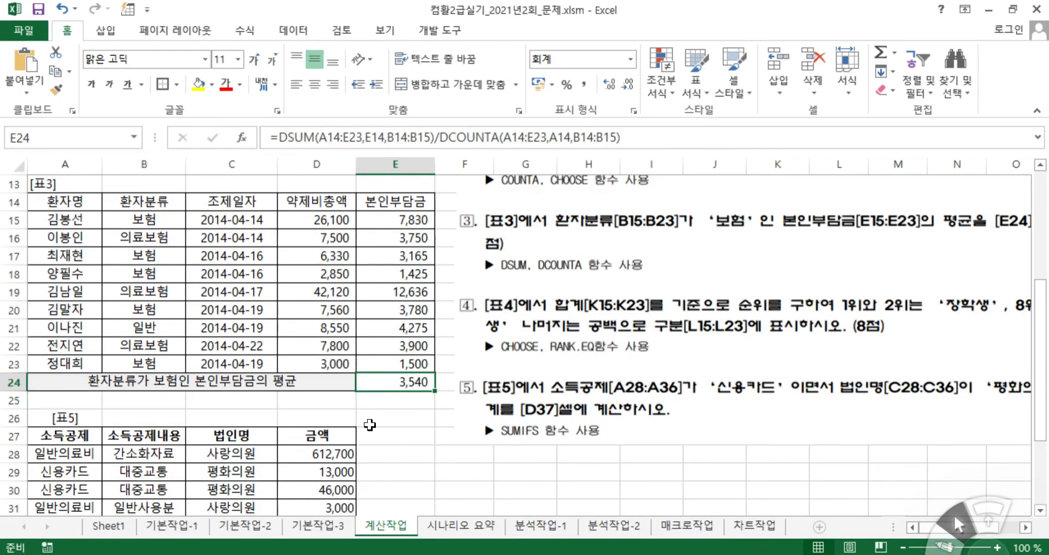
- Move the question picture off 표4 into the empty columns from M onward
mouse_move(461, 431)
left_mouse_down()
mouse_move(546, 437)
mouse_move(781, 414)
mouse_move(694, 489)
mouse_move(660, 477)
mouse_move(643, 314)
left_mouse_up()
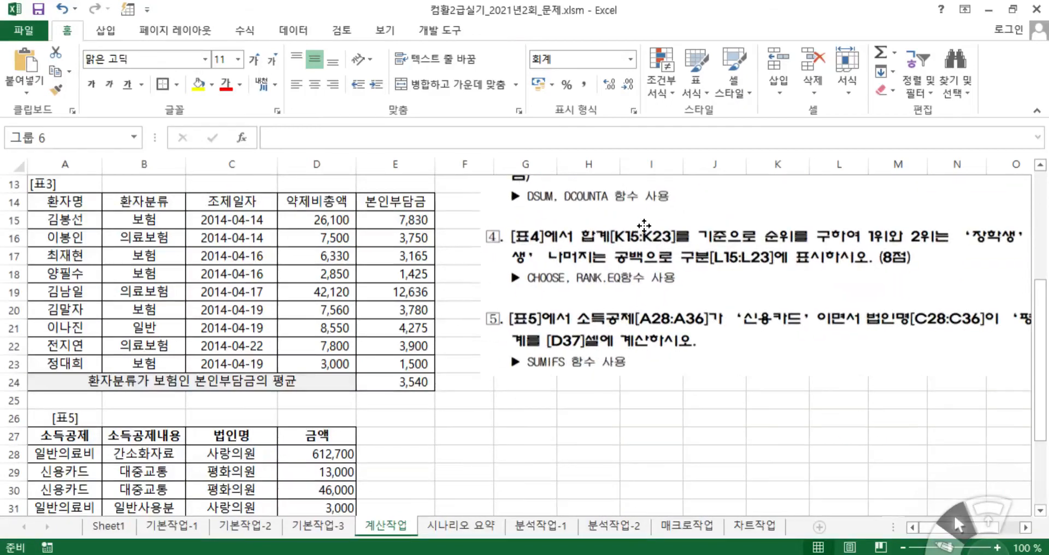
left_click_drag(776, 436, 962, 436)
mouse_move(243, 384)
left_mouse_down()
mouse_move(478, 390)
mouse_move(638, 419)
mouse_move(642, 464)
left_mouse_up()
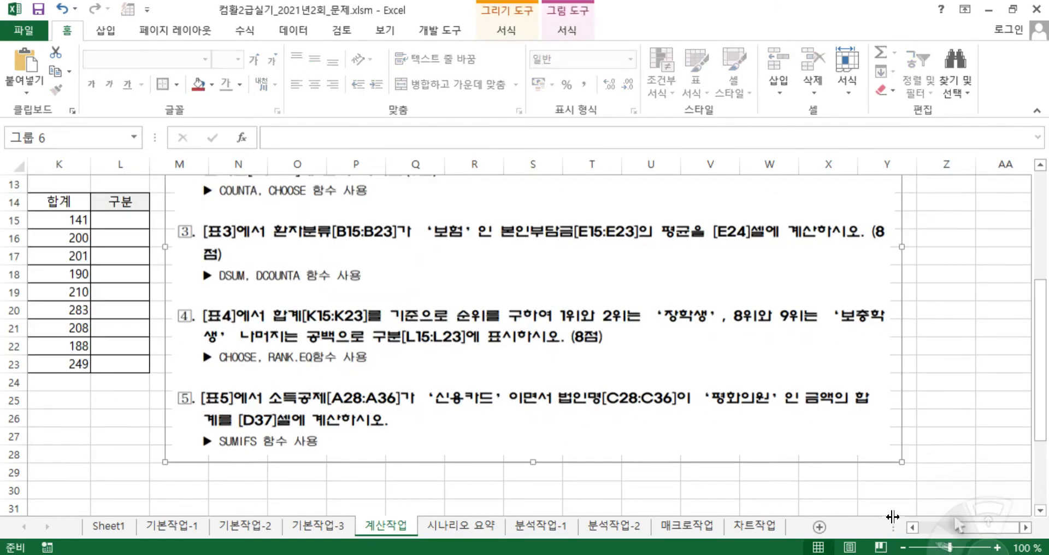
- Bring the question picture back beside 표3 to read question 4, and move it down below 표4
left_click(909, 528)
left_click_drag(241, 422, 140, 418)
mouse_move(101, 502)
left_mouse_down()
mouse_move(10, 468)
mouse_move(530, 453)
left_mouse_up()
left_click_drag(836, 426, 904, 403)
mouse_move(876, 341)
left_mouse_down()
mouse_move(839, 323)
mouse_move(663, 295)
mouse_move(521, 314)
left_mouse_up()
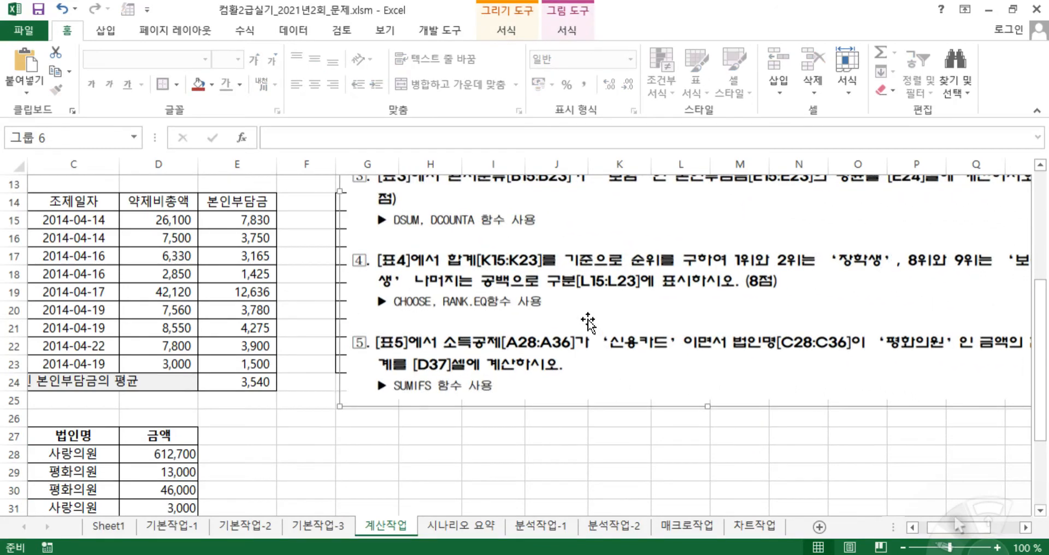
left_click_drag(587, 316, 529, 315)
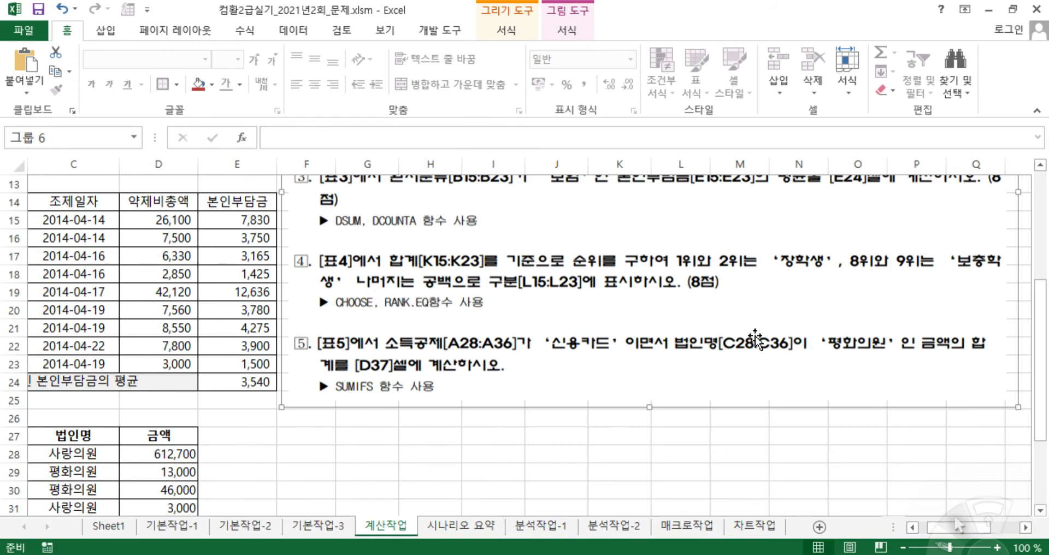
mouse_move(516, 295)
left_mouse_down()
mouse_move(568, 278)
mouse_move(538, 301)
mouse_move(500, 300)
left_mouse_up()
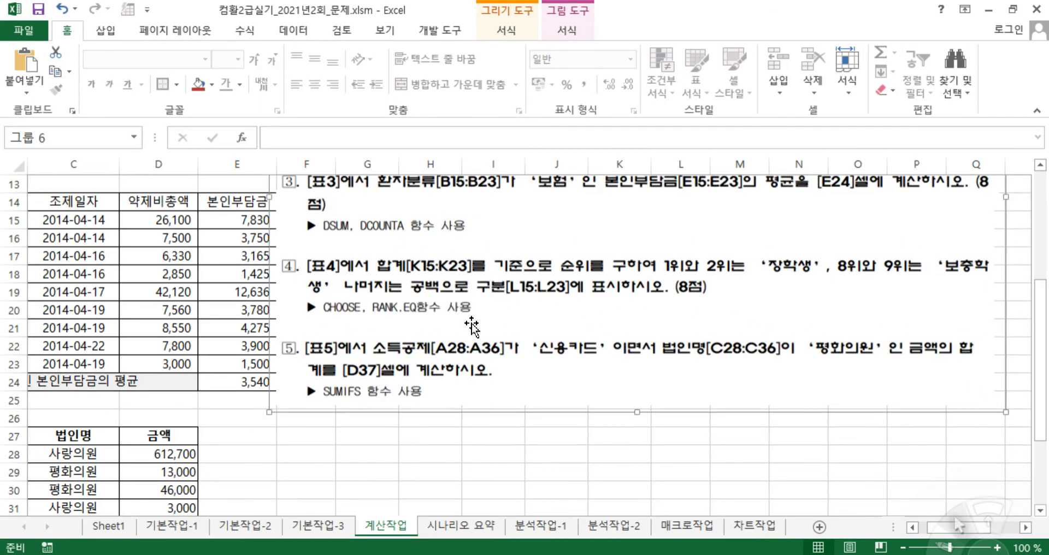
left_click_drag(444, 292, 501, 437)
left_click_drag(592, 214, 519, 480)
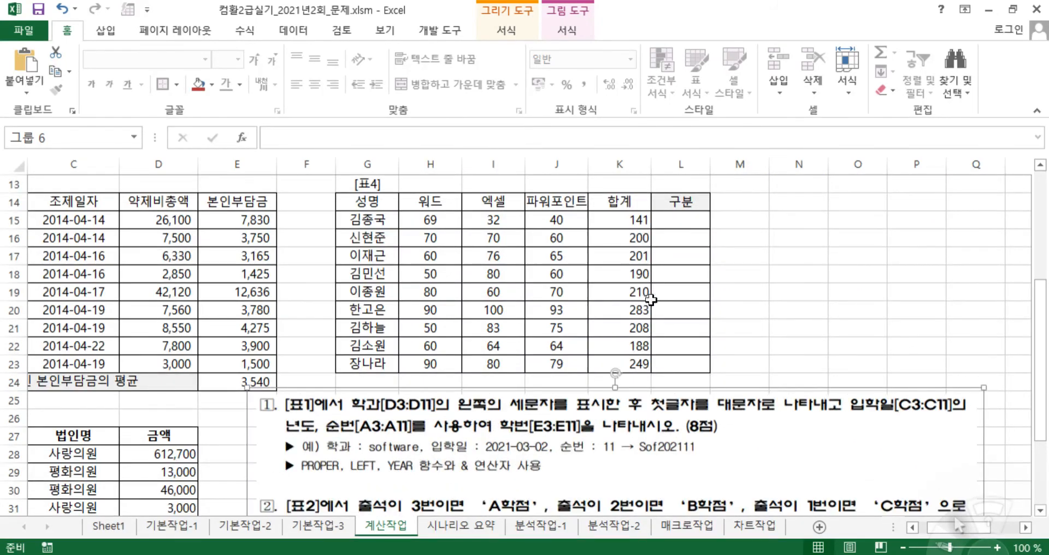
- Start a CHOOSE formula in cell L15 of 표4's 구분 column and open its function arguments
left_click(671, 220)
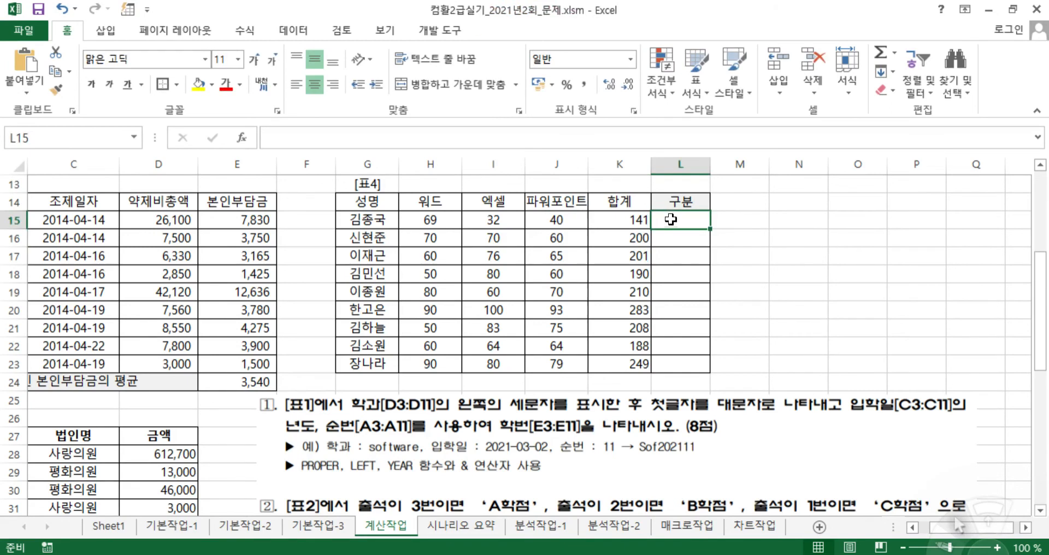
type("=c")
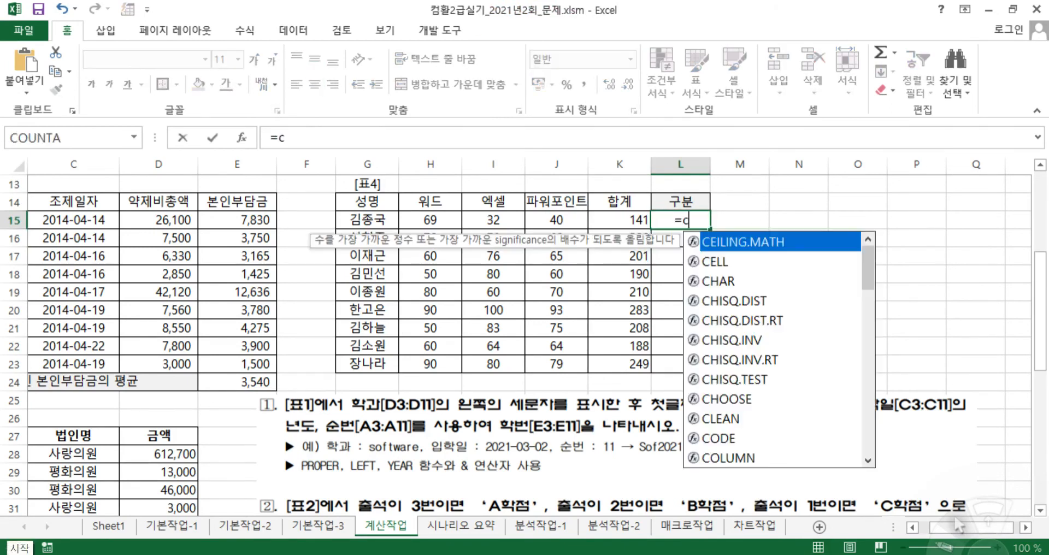
type("h")
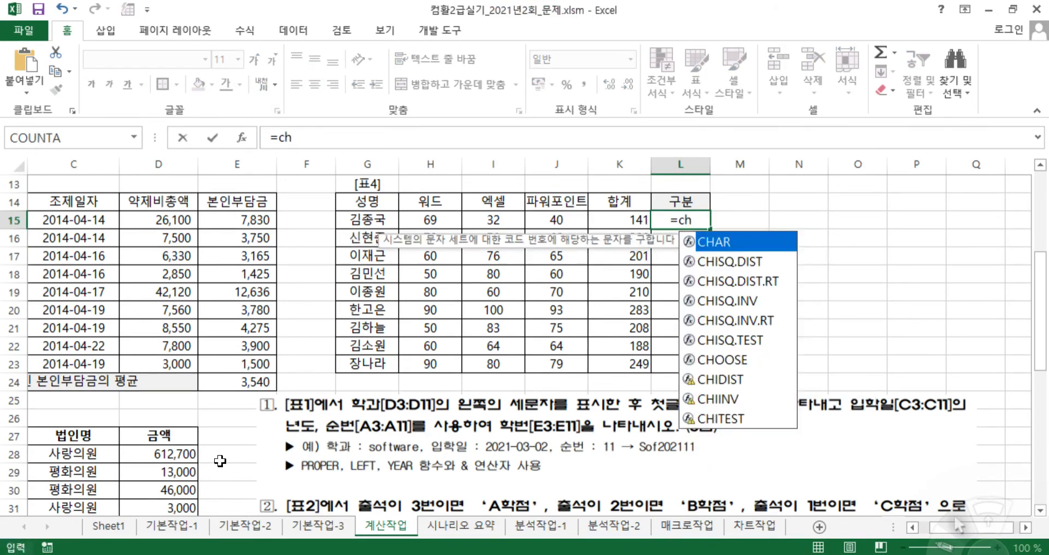
double_click(689, 359)
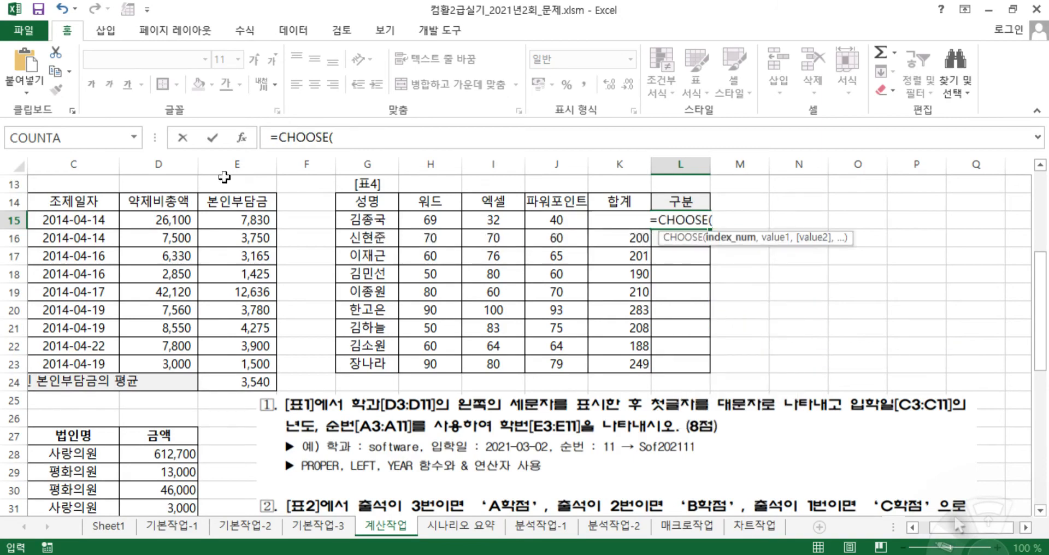
left_click(249, 137)
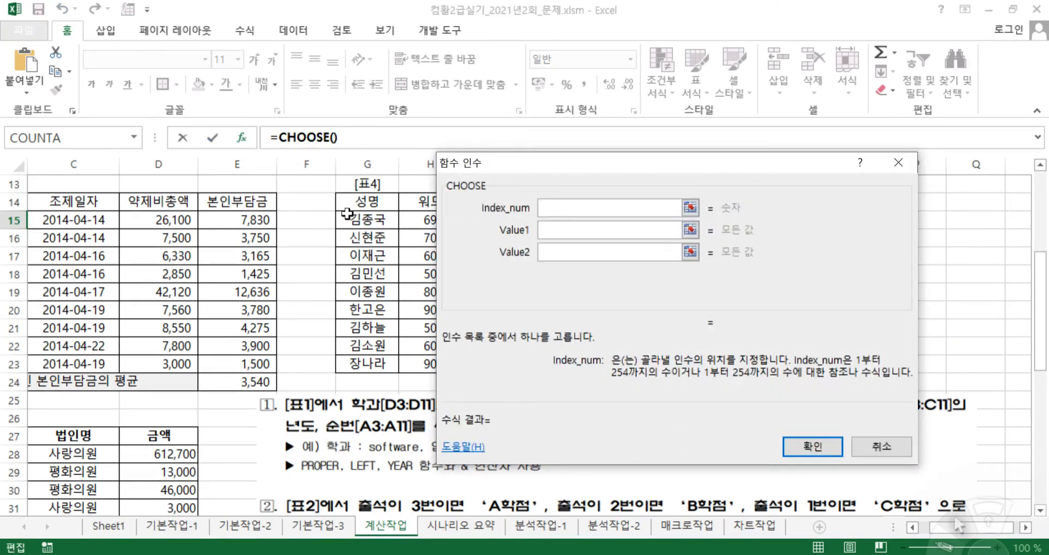
- Find the RANK.EQ function through the function search and nest it as CHOOSE's Index_num argument
left_click(135, 139)
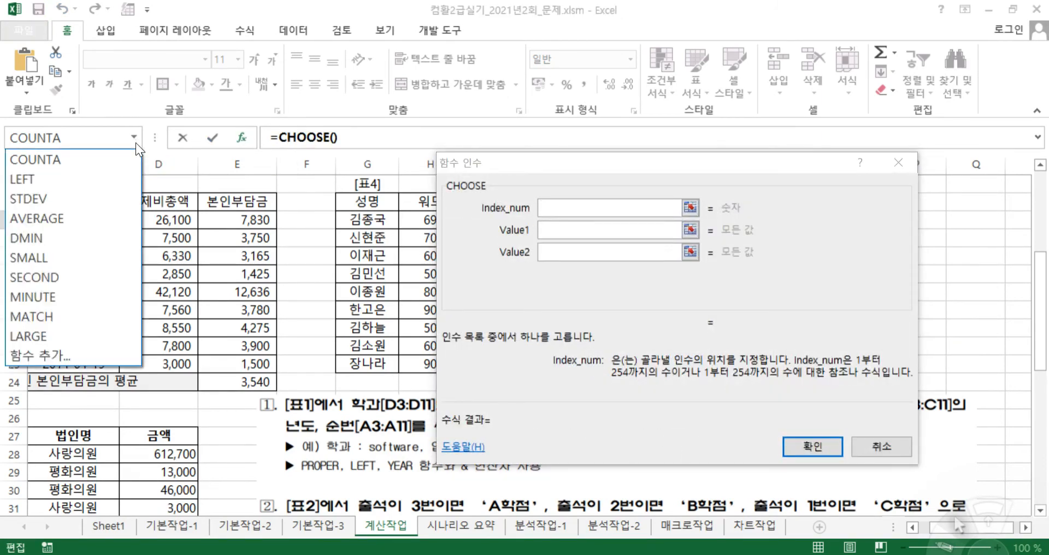
left_click(82, 355)
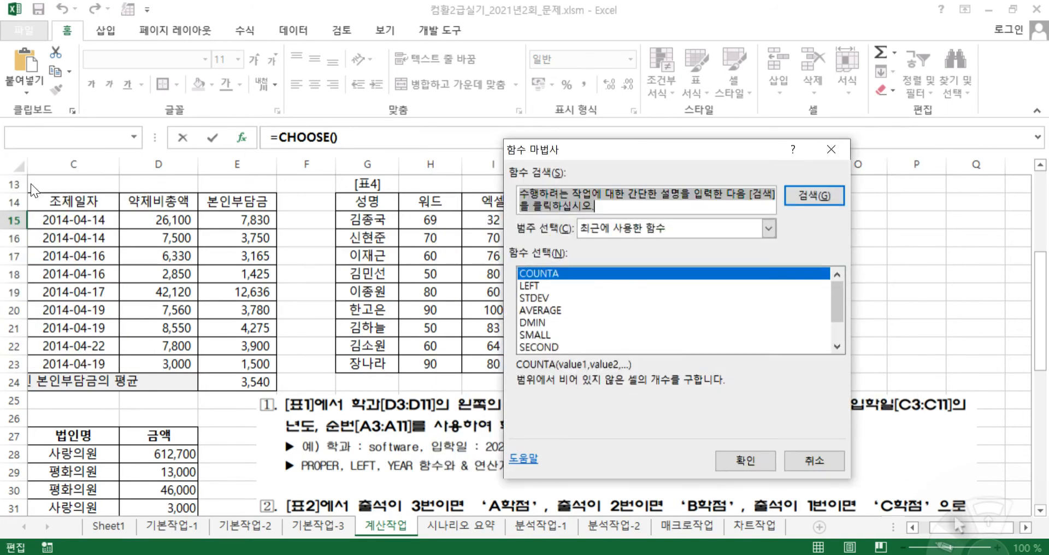
type("ran")
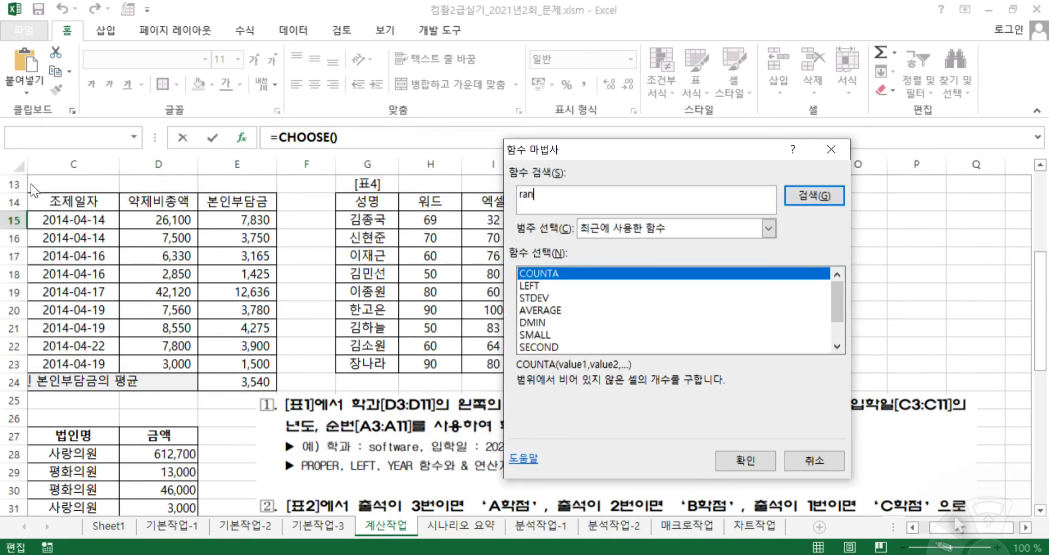
type("k.eq")
key("Return")
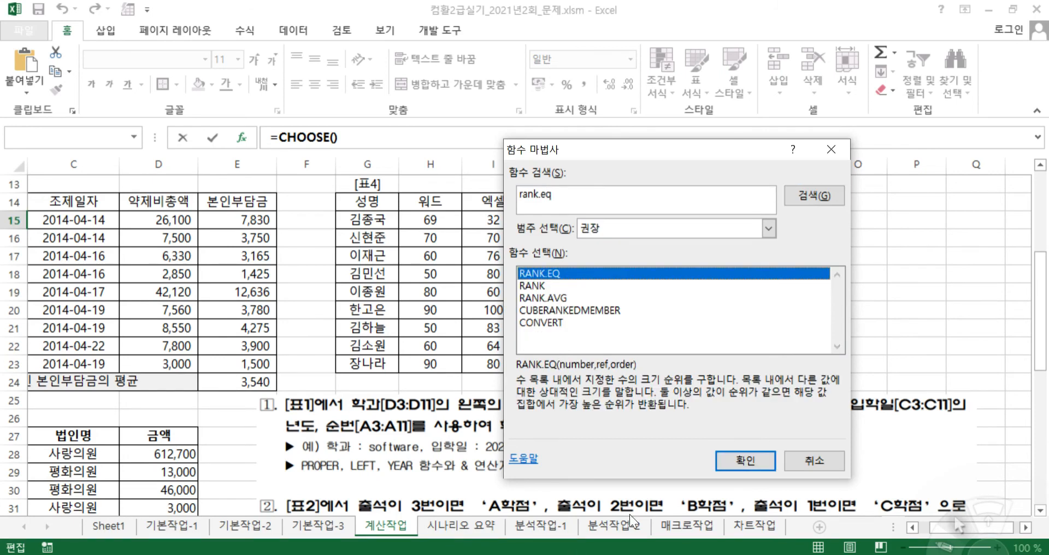
left_click(756, 457)
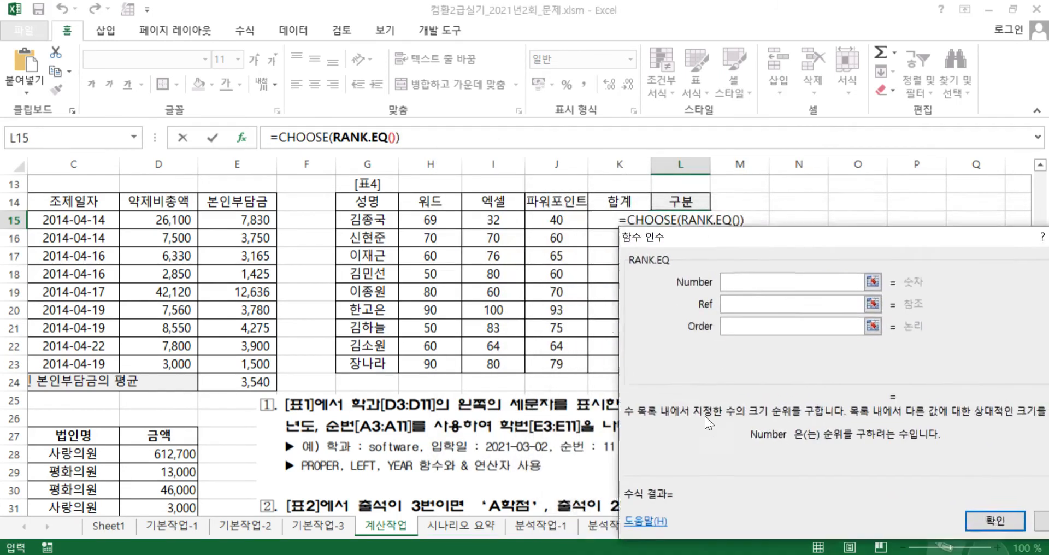
- Set RANK.EQ's Number to K15 and its Ref to the absolute range $K$15:$K$23
left_click(598, 222)
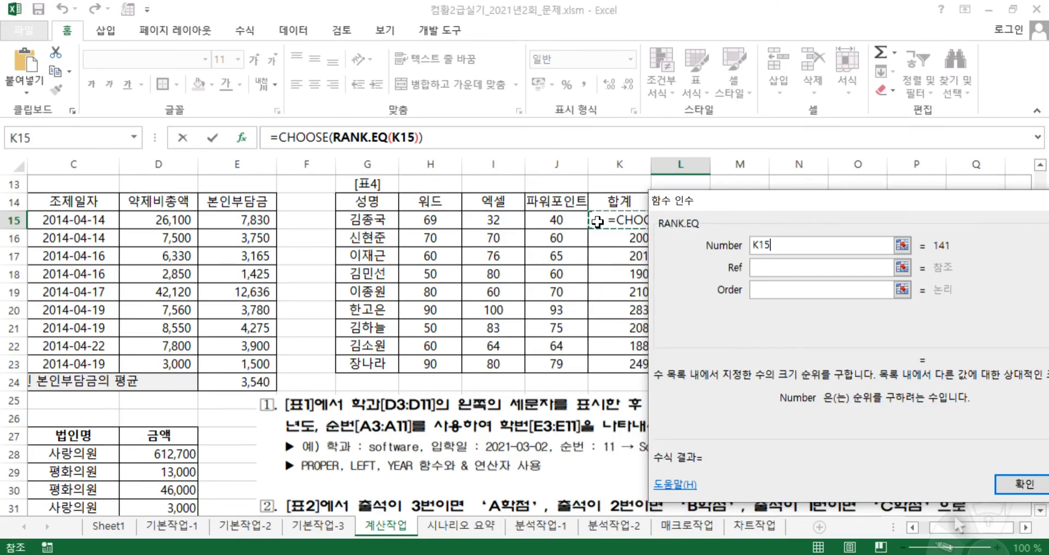
left_click(819, 267)
left_click_drag(612, 221, 630, 370)
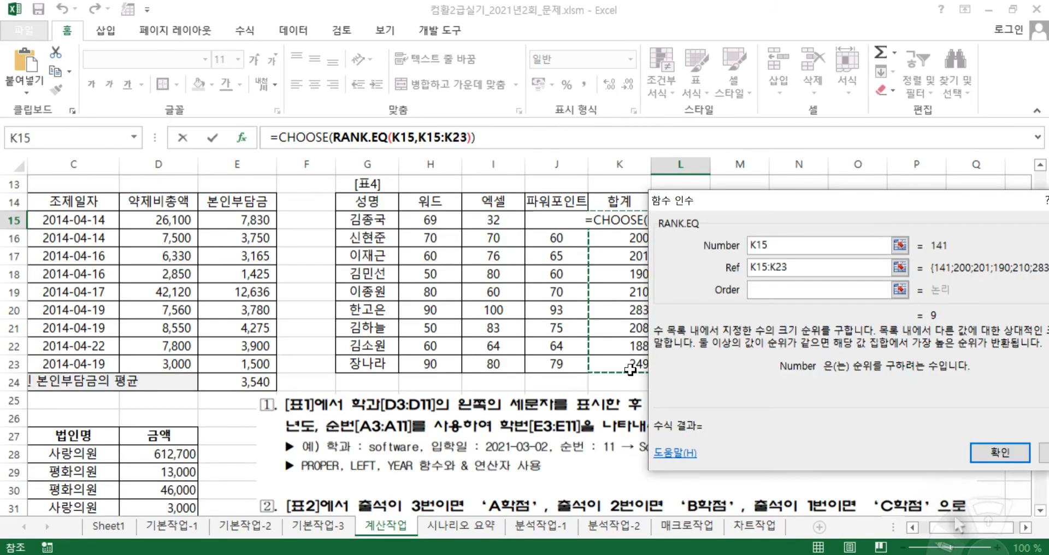
key("F4")
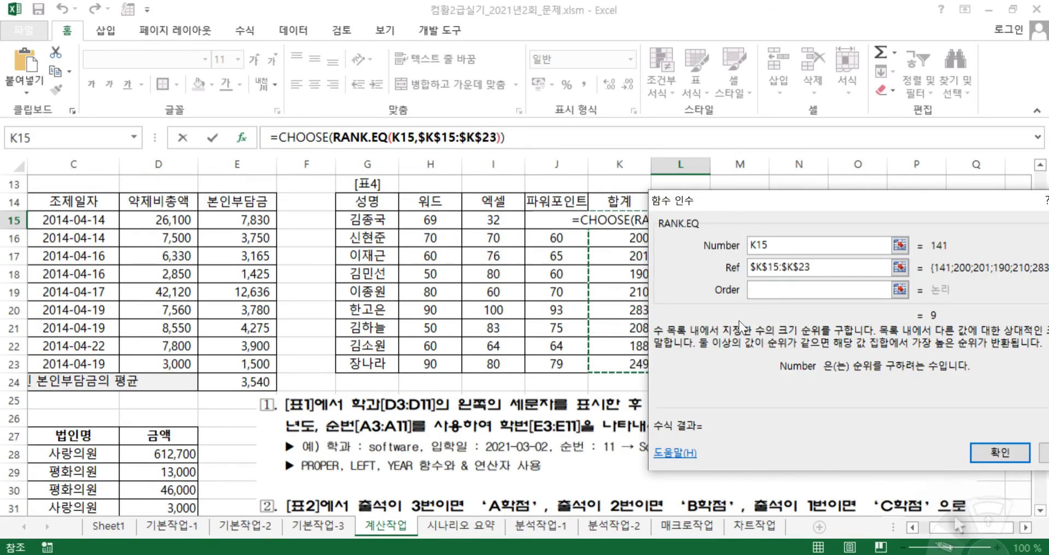
- Leave RANK.EQ's Order argument empty and return to the function arguments of the outer CHOOSE function
left_click(771, 293)
left_click_drag(750, 342, 687, 340)
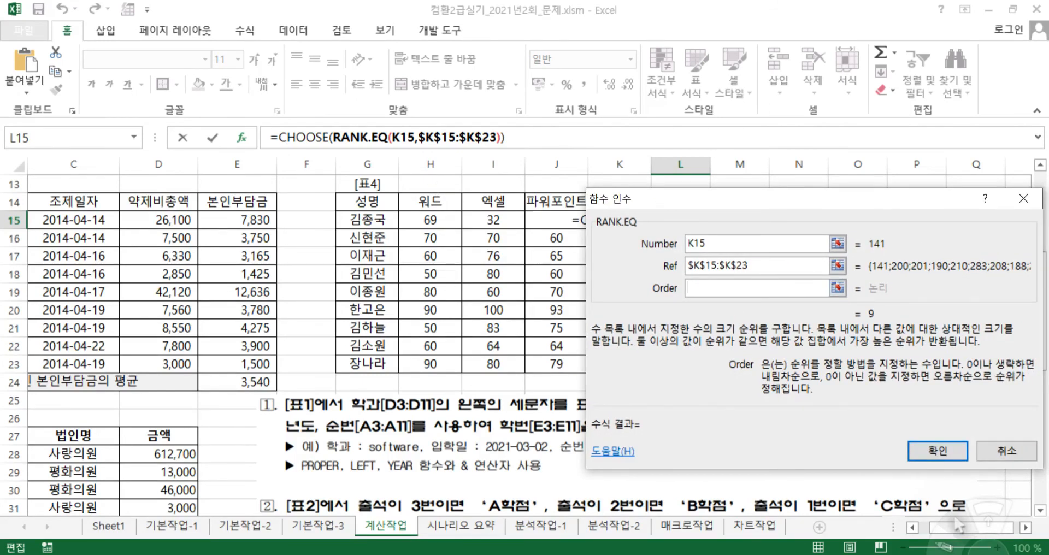
left_click(287, 137)
left_click_drag(676, 330, 389, 192)
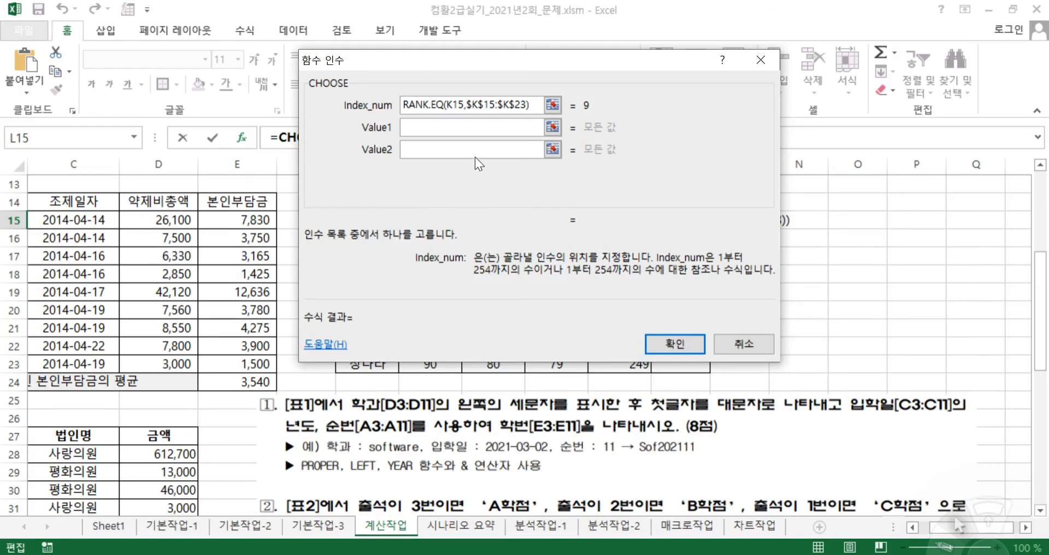
- Set CHOOSE's Value1 and Value2 arguments to "장학생"
left_click(453, 127)
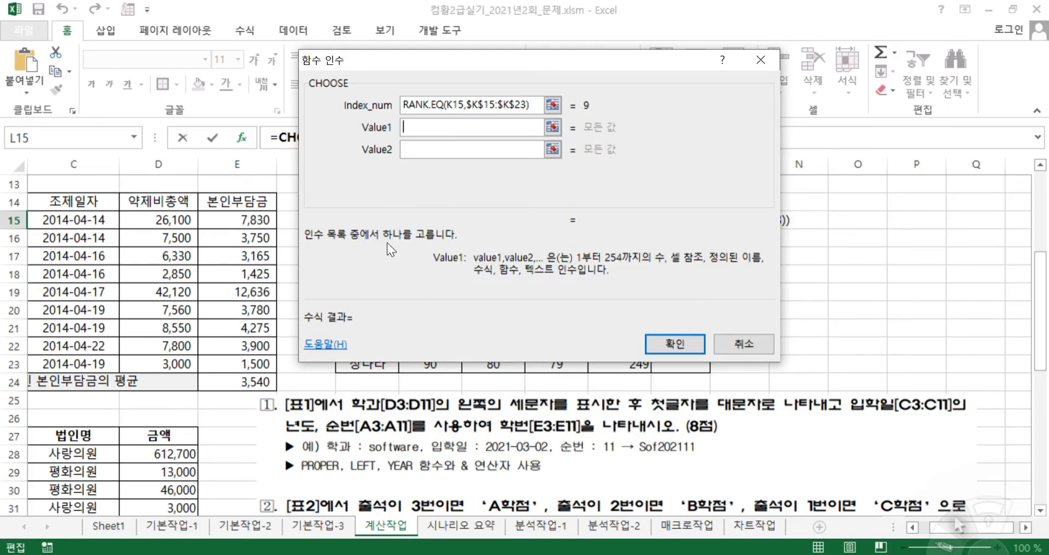
left_click(457, 442)
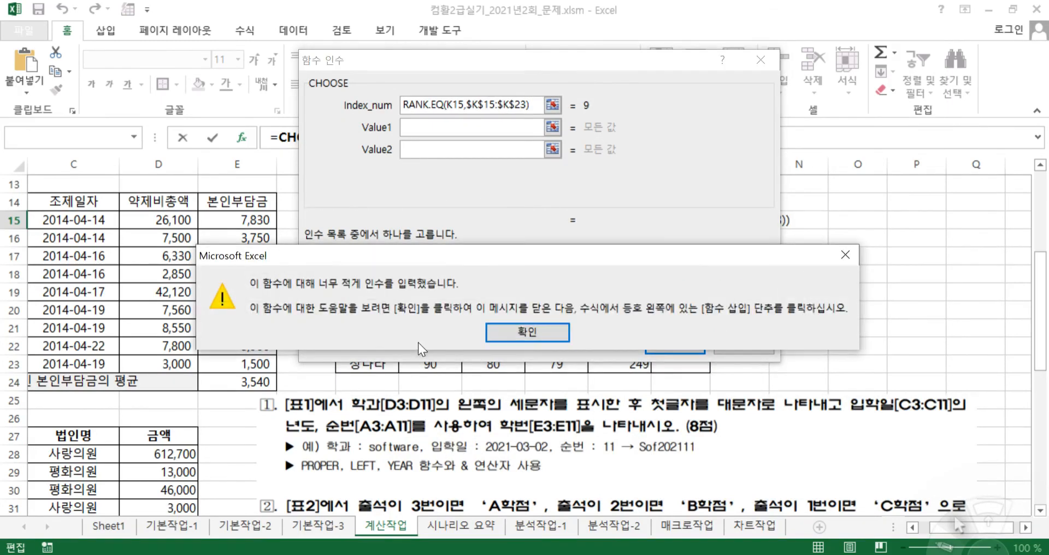
left_click(528, 341)
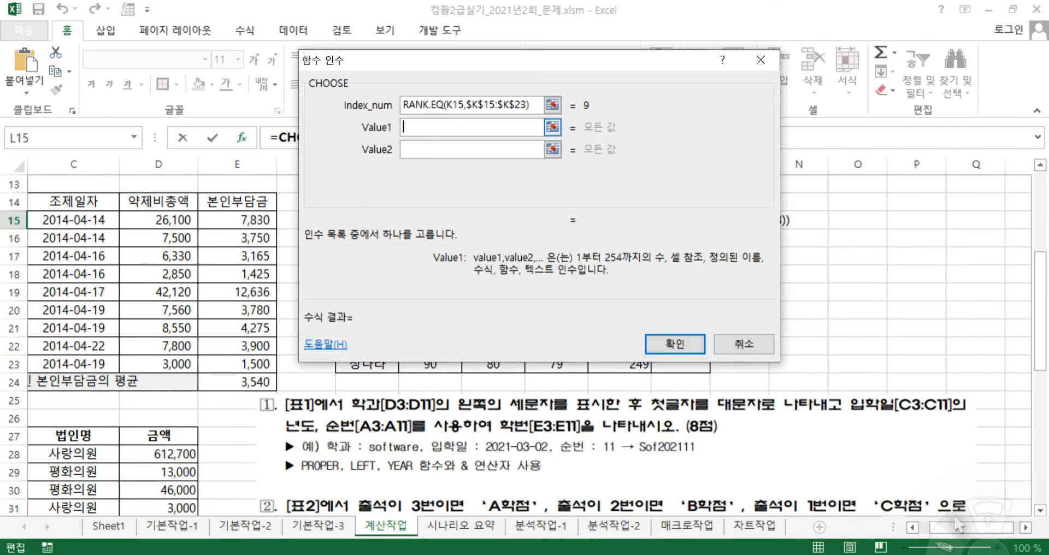
type("\"")
type("장하")
type("생\"")
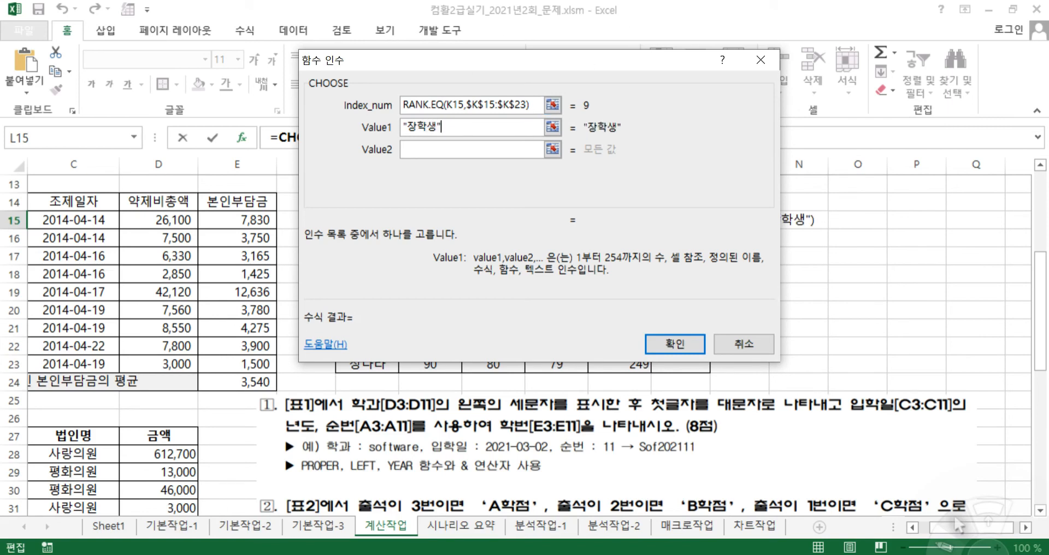
key("Tab")
key("Tab")
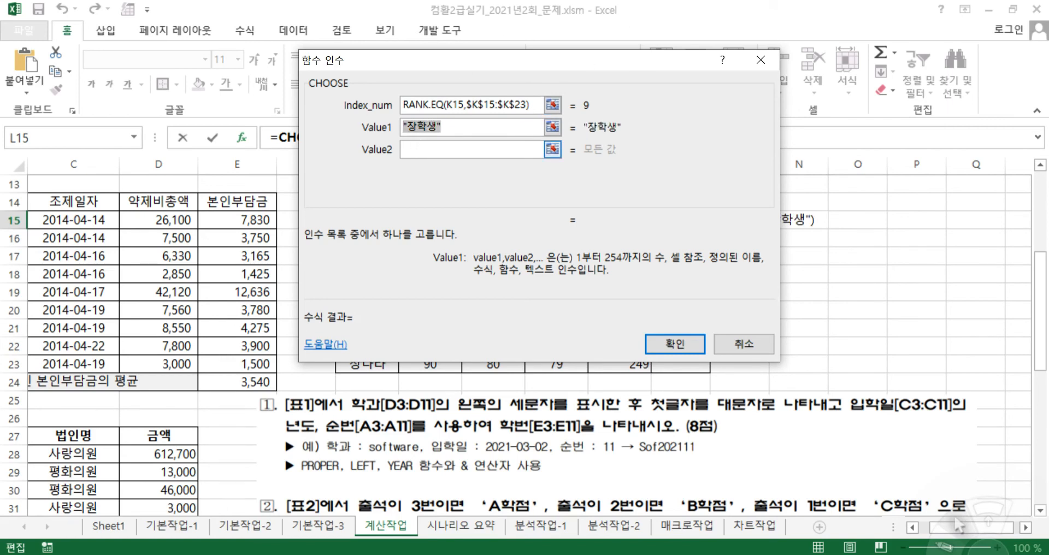
type("\"장학생\"")
- Set CHOOSE's Value3 through Value7 arguments to empty text ""
key("Tab")
type("\"\"")
key("Tab")
type("\"\"")
key("Tab")
type("\"\"")
key("Tab")
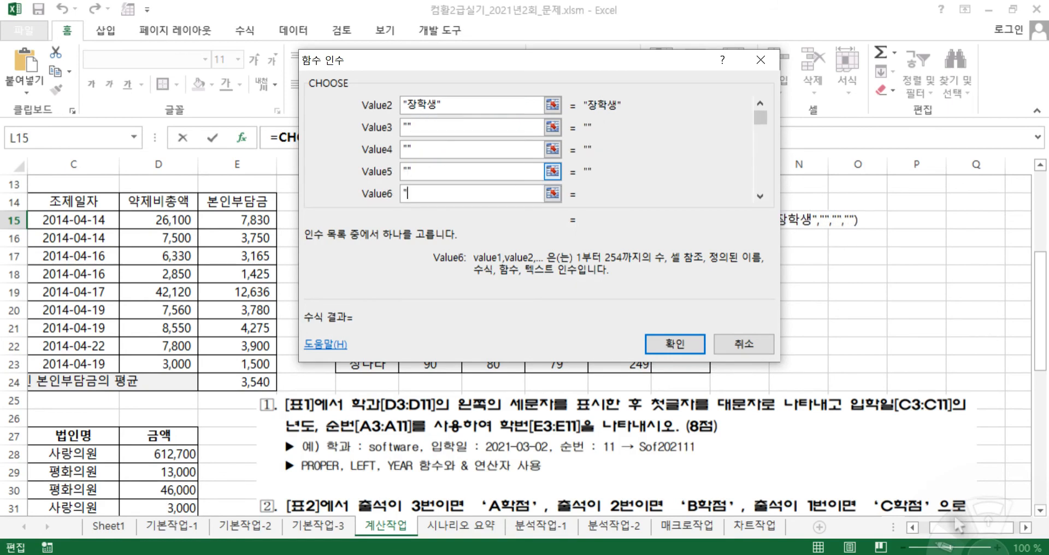
type("\"\"")
key("Tab")
type("\"\"")
key("Tab")
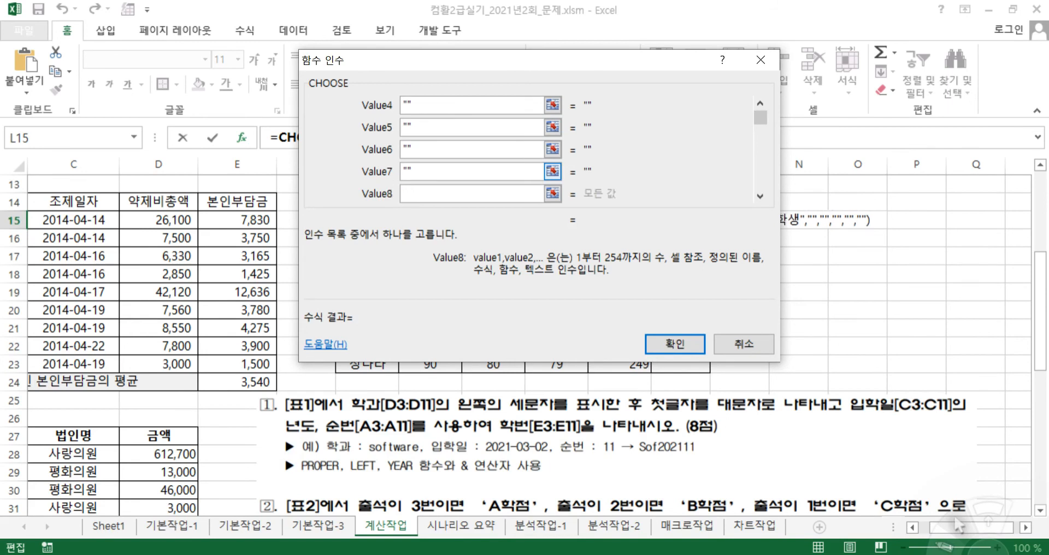
- Set CHOOSE's Value8 argument to "보충학생" and copy the same text into Value9
type("\"")
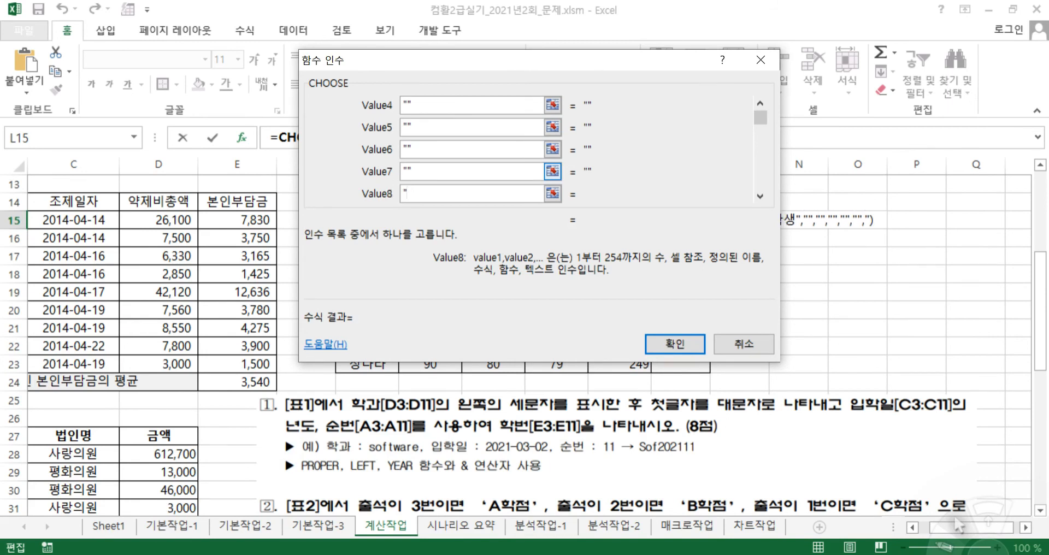
type("보충하")
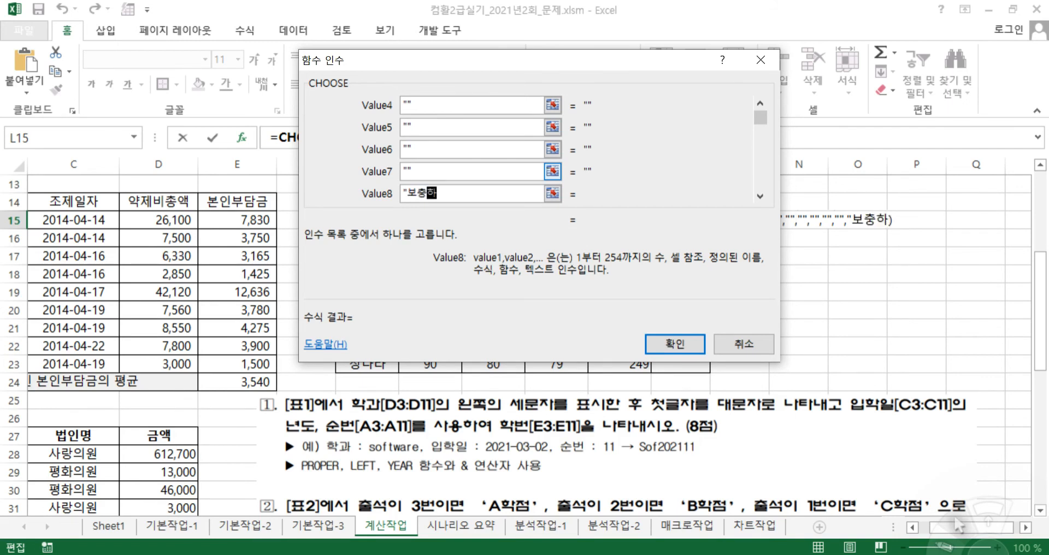
type("생\"")
key("Tab")
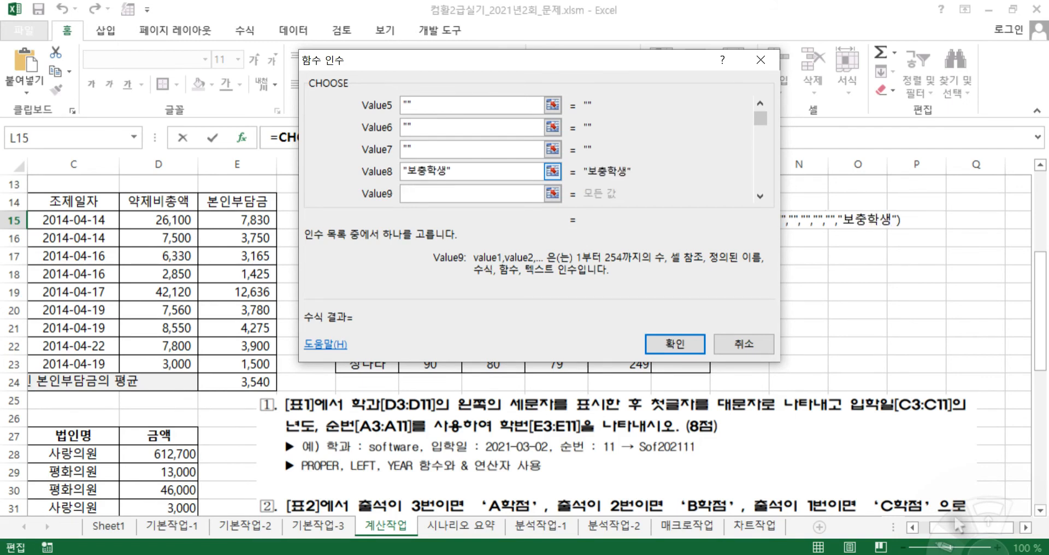
key("shift+Tab")
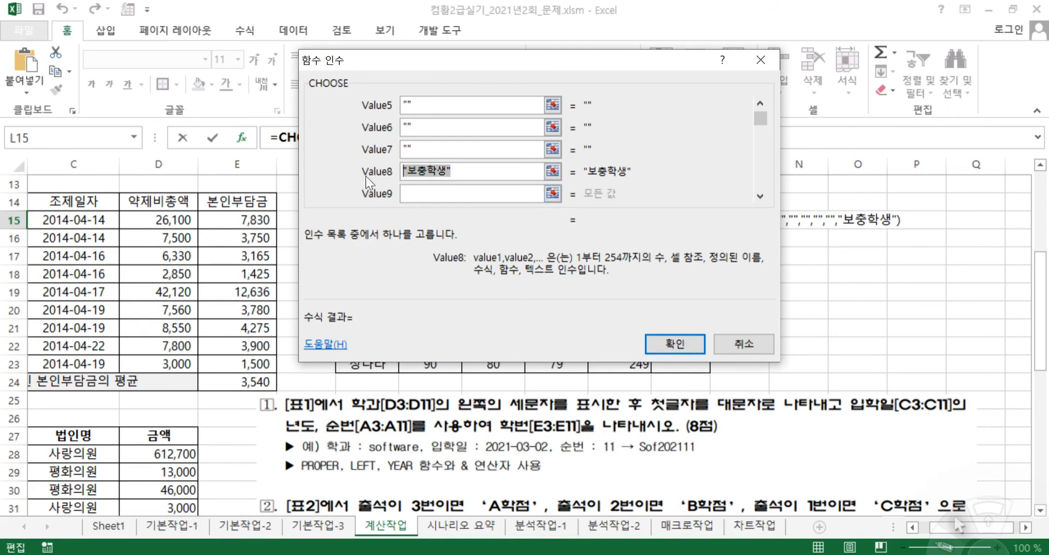
key("ctrl+c")
key("Tab")
key("ctrl+v")
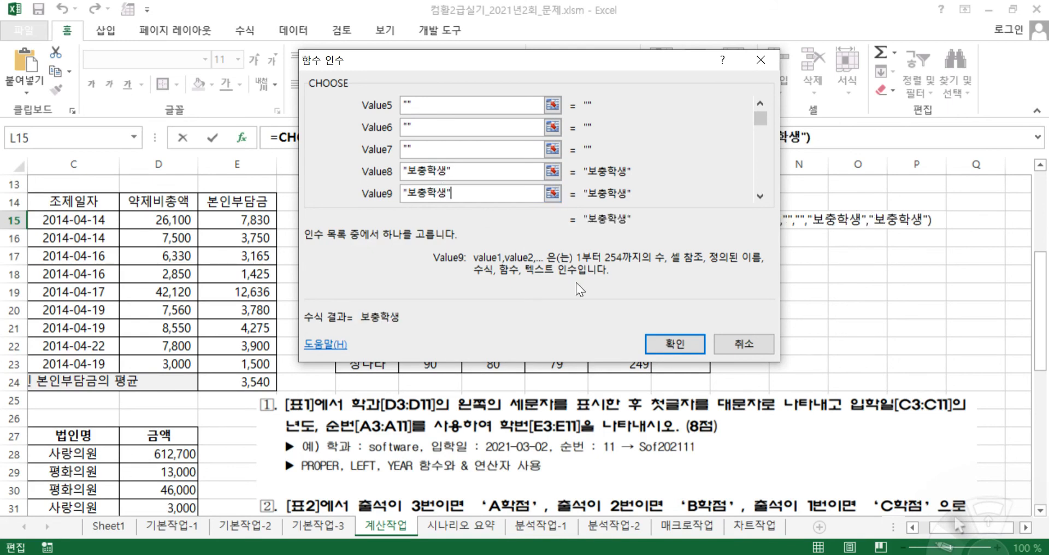
- Enter the CHOOSE formula in L15, fill it down 표4's 구분 column to L23, and check the assigned labels
left_click(673, 352)
left_click_drag(711, 232, 706, 368)
left_click(752, 324)
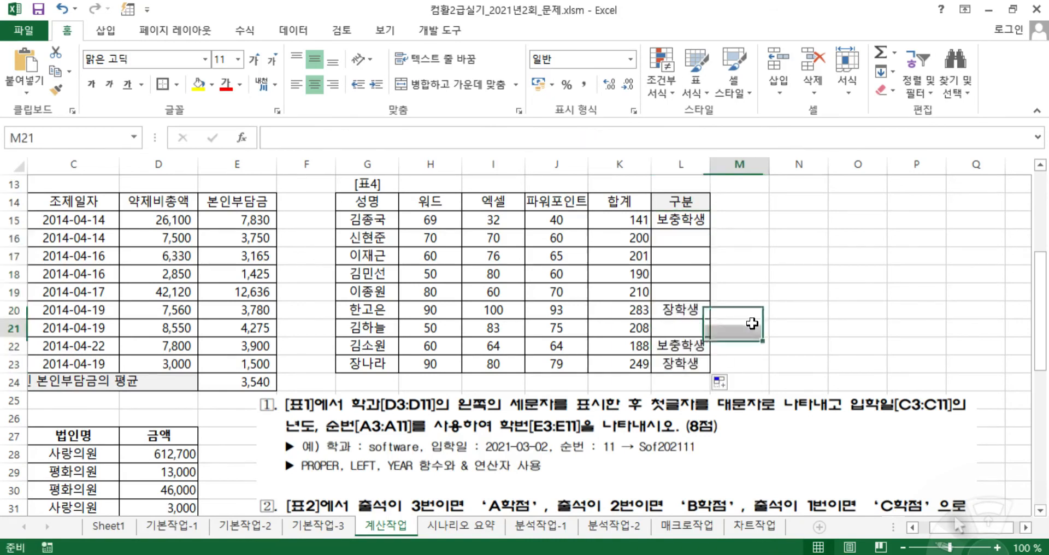
left_click(683, 314)
left_click(684, 361)
left_click(682, 345)
left_click(675, 227)
- Move the question picture beside 표5 so that question 5 can be read next to the table
left_click_drag(669, 415, 605, 111)
left_click_drag(617, 423, 595, 263)
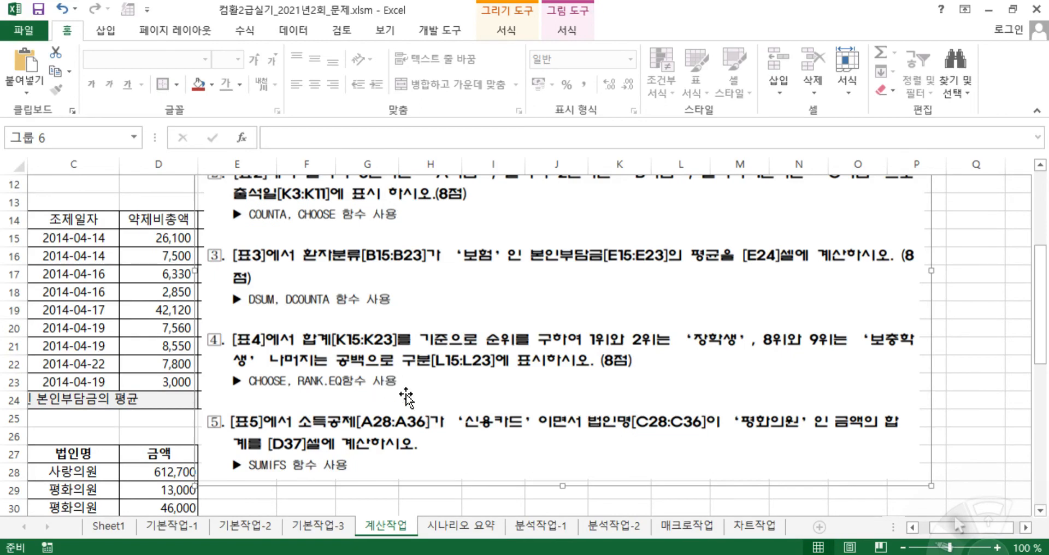
left_click_drag(440, 355, 571, 341)
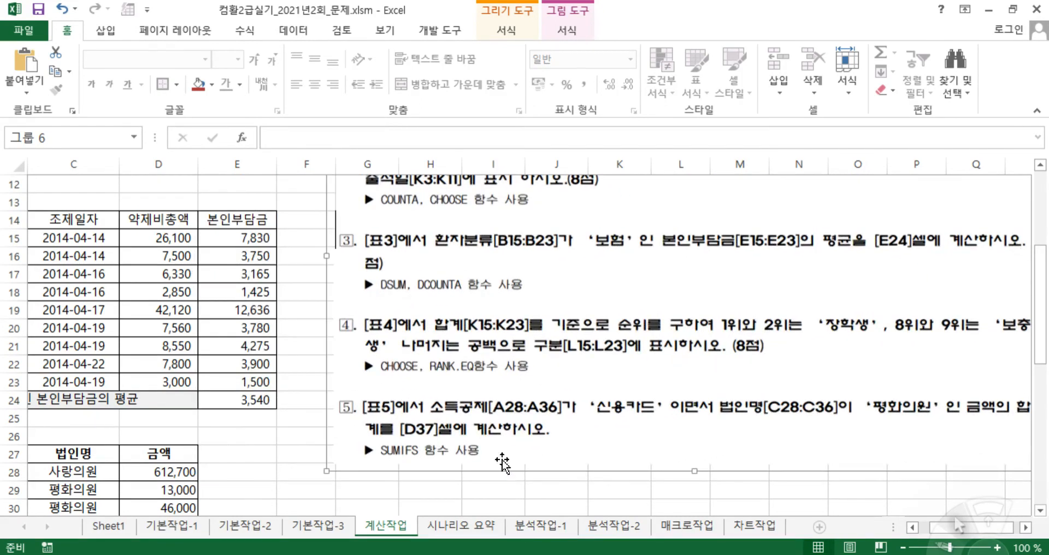
left_click(242, 449)
key("Left")
key("Left")
key("Left")
key("Left")
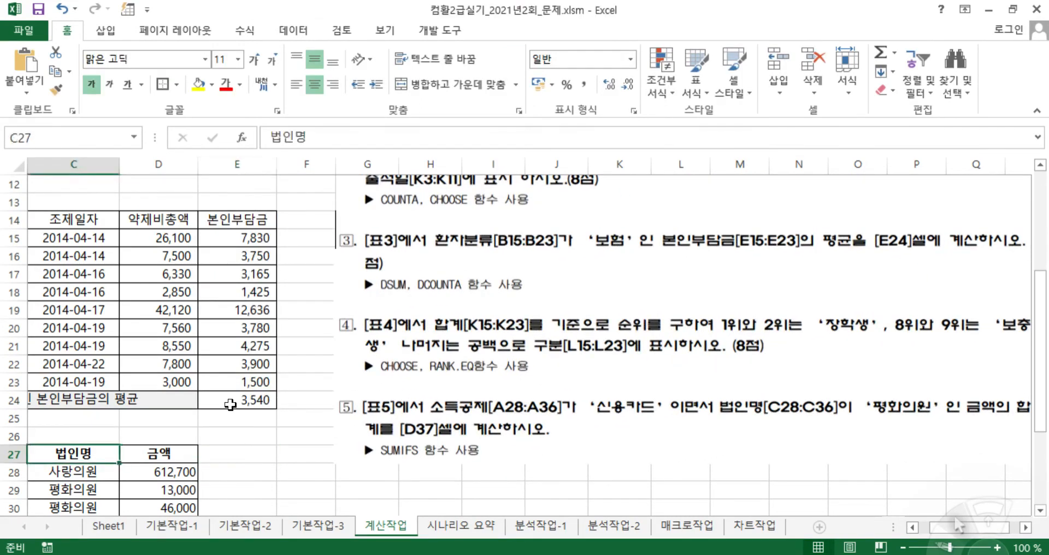
scroll(235, 410, "down", 3)
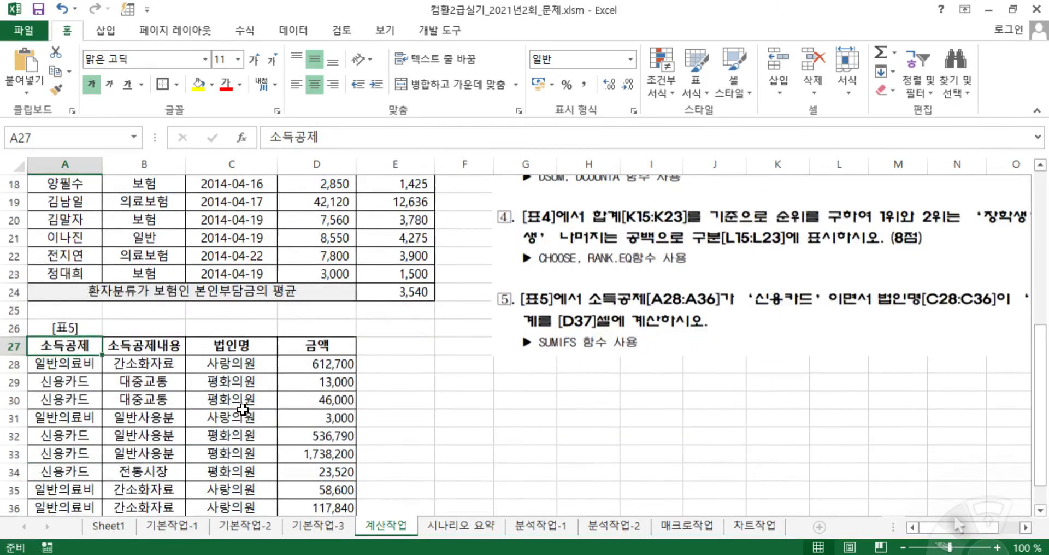
mouse_move(584, 290)
left_mouse_down()
mouse_move(459, 407)
mouse_move(480, 443)
mouse_move(471, 449)
left_mouse_up()
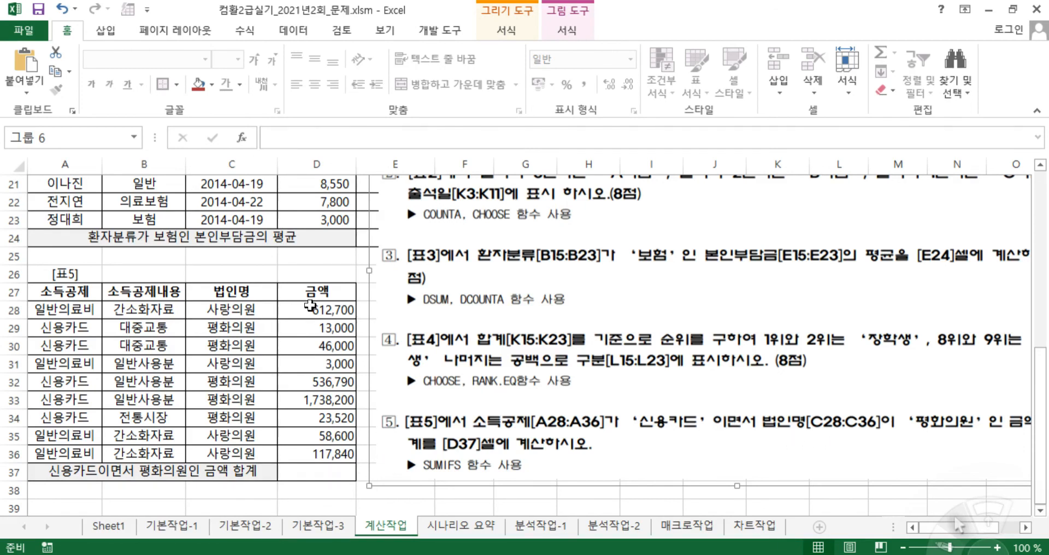
- Start a SUMIFS formula in cell D37 of 표5 and open its function arguments
left_click(326, 468)
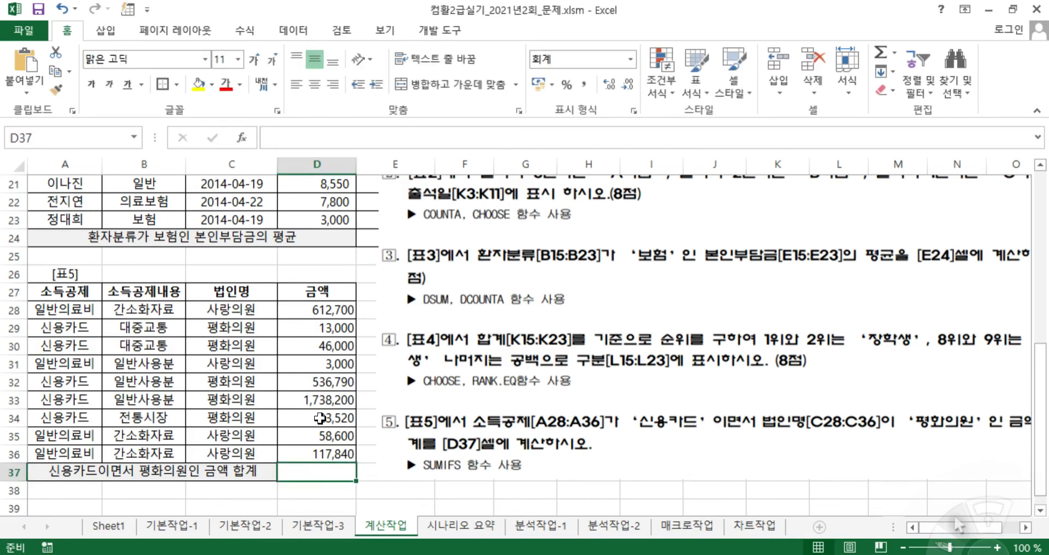
type("=ㄴsum")
key("BackSpace")
type("m")
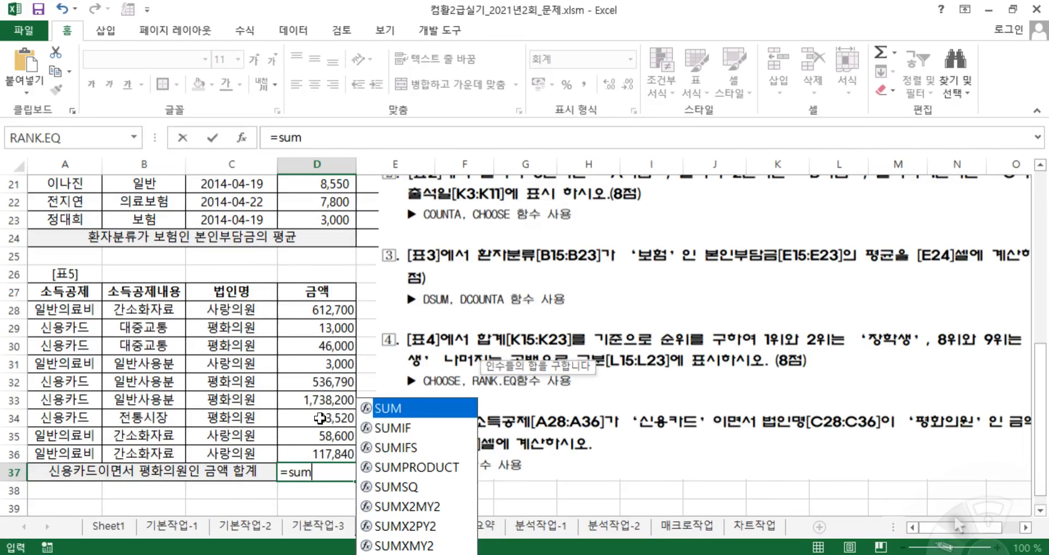
double_click(405, 447)
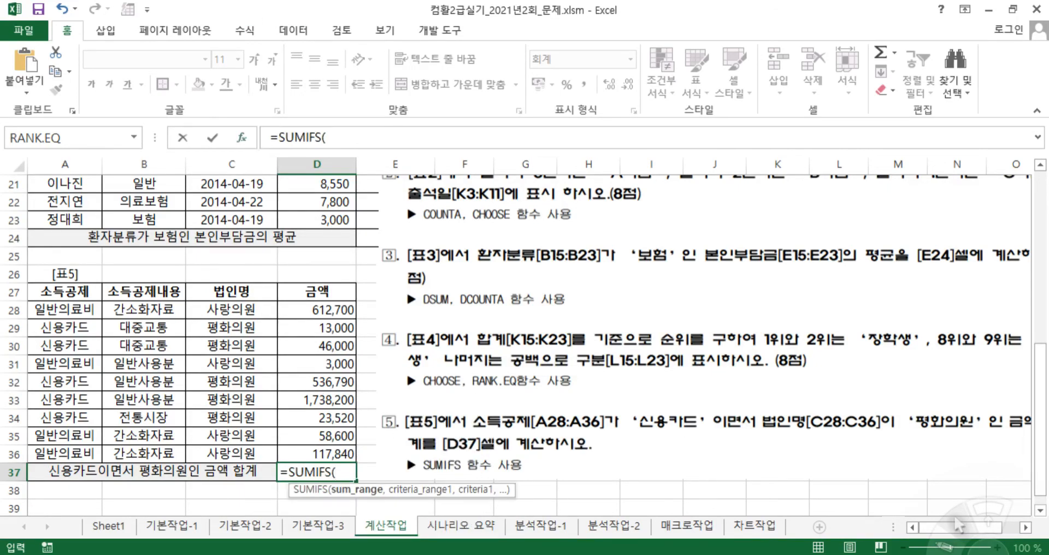
left_click(248, 136)
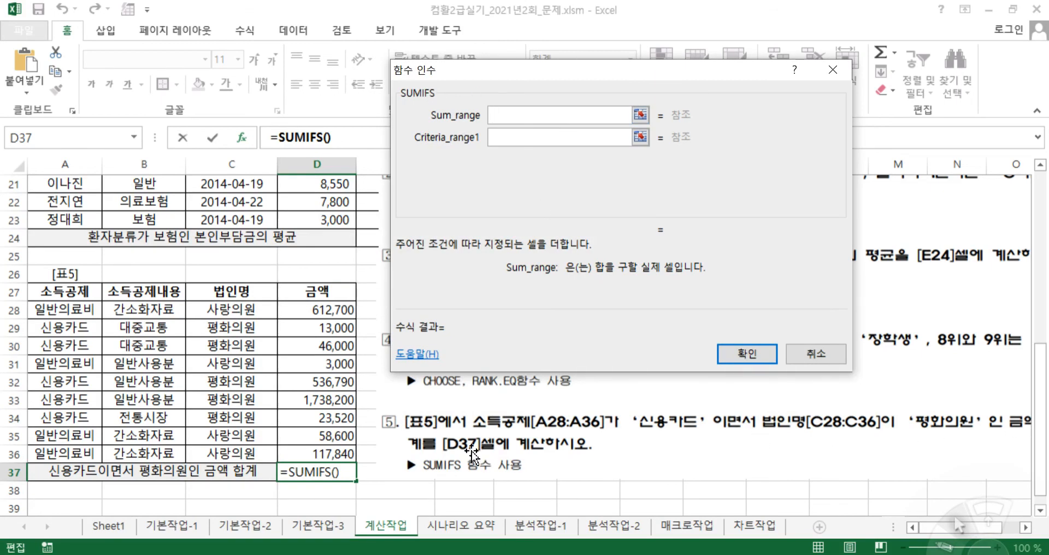
- Set SUMIFS's Sum_range to D28:D36, Criteria_range1 to A28:A36 and Criteria1 to "신용카드"
left_click_drag(322, 309, 317, 451)
key("Tab")
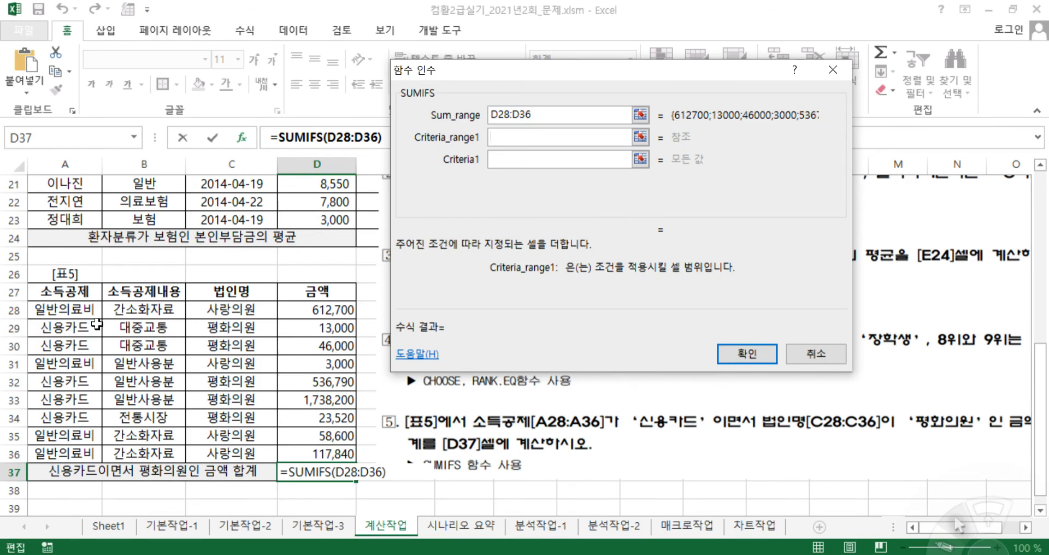
left_click_drag(75, 311, 75, 454)
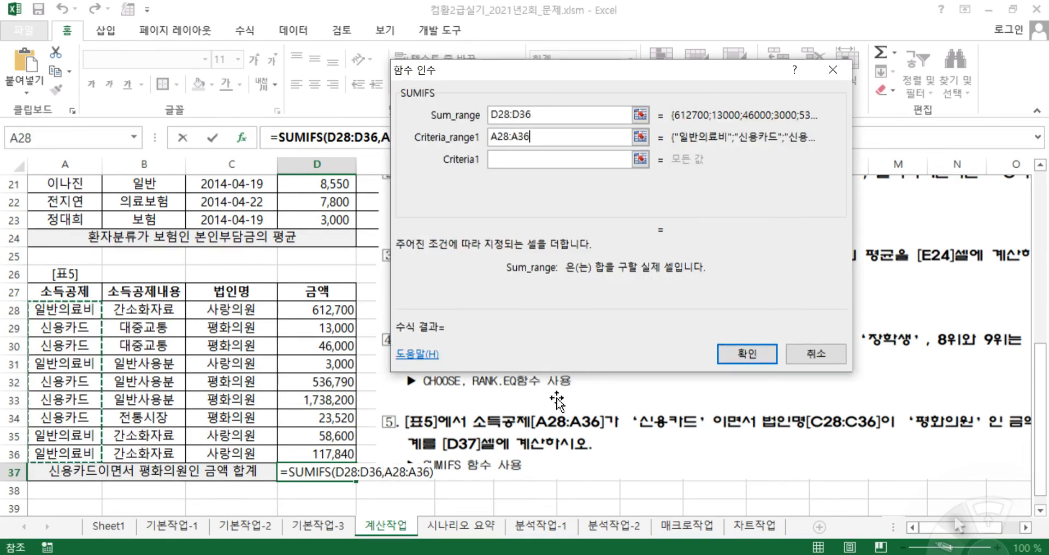
key("Tab")
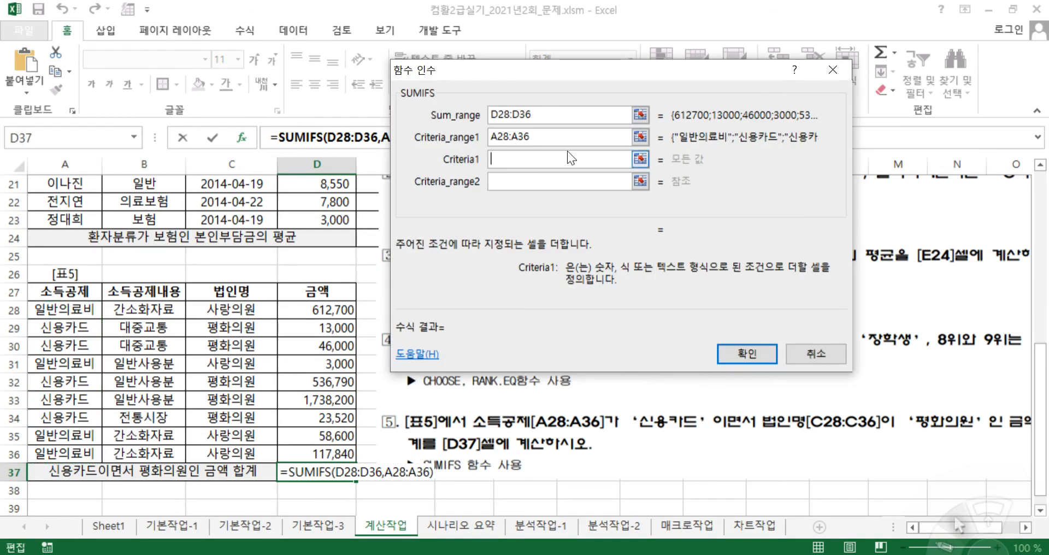
type("\"신용")
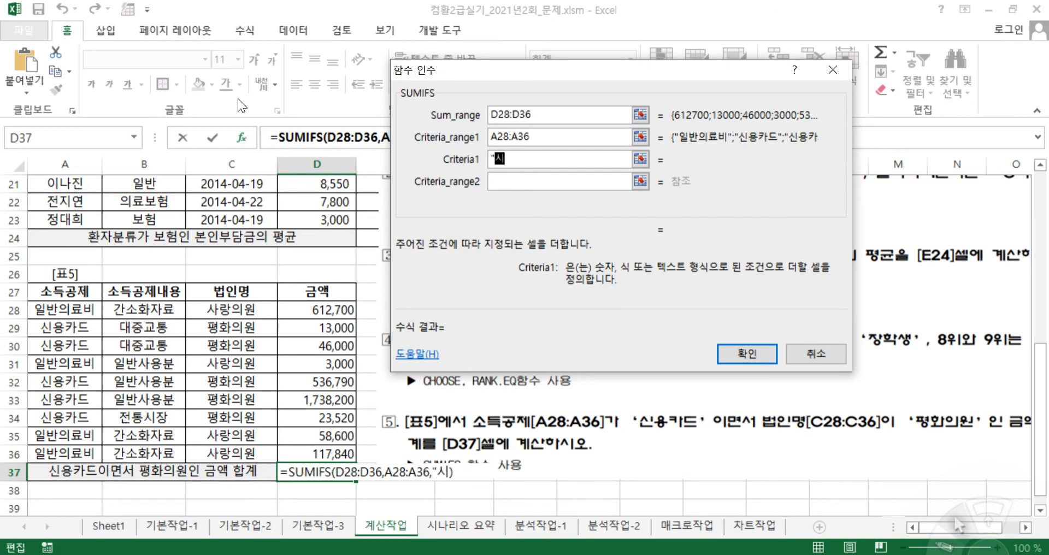
type("카드\"")
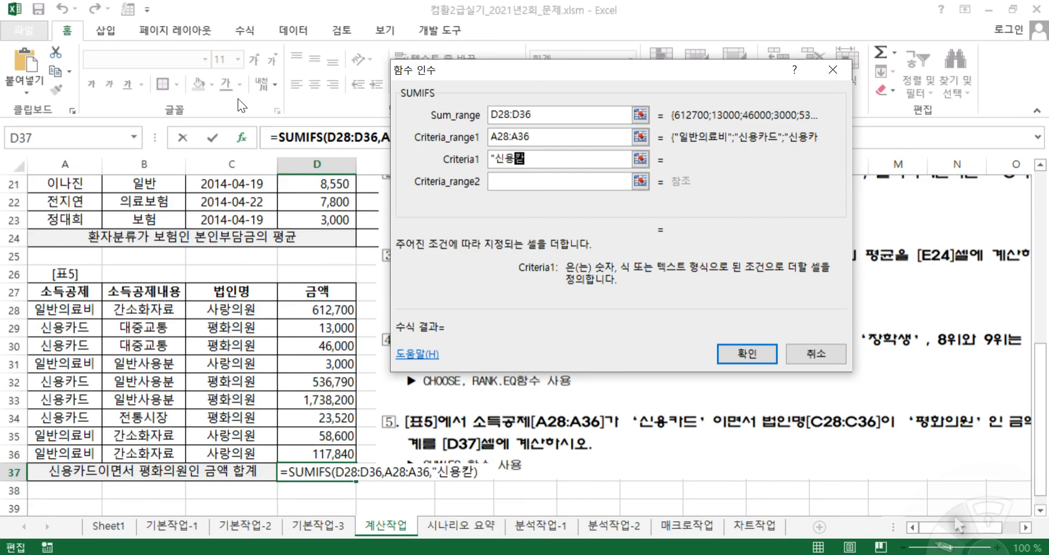
left_click(495, 158)
type("=신용카드")
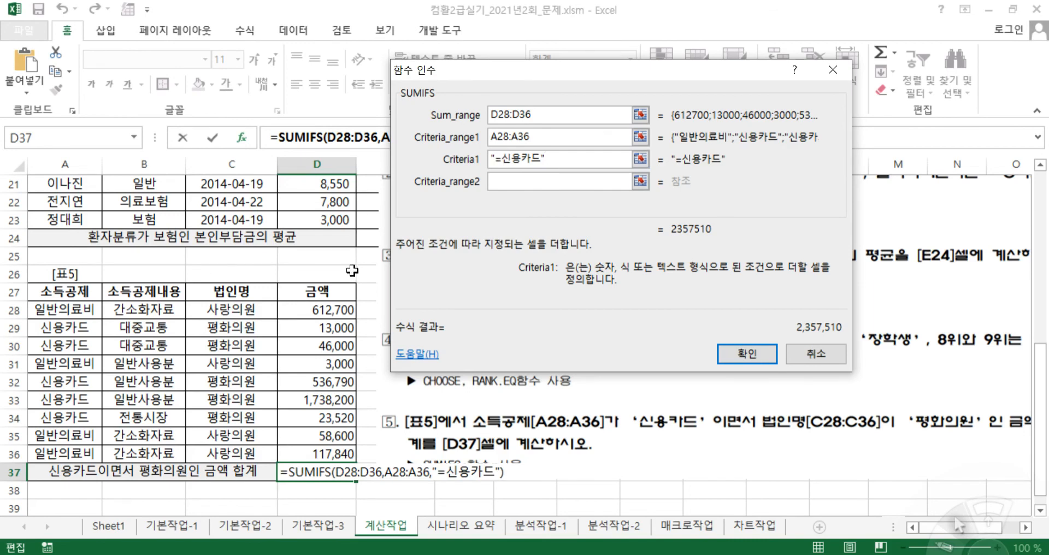
key("BackSpace")
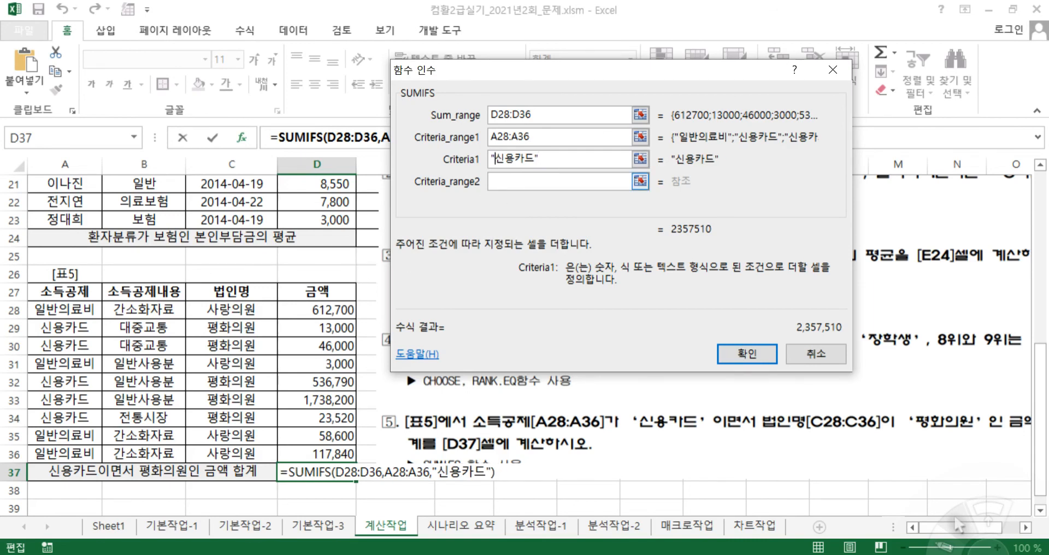
- Set Criteria_range2 to C28:C36 and Criteria2 to "평화의원", and enter the SUMIFS formula in D37
left_click(502, 182)
left_click_drag(236, 311, 268, 452)
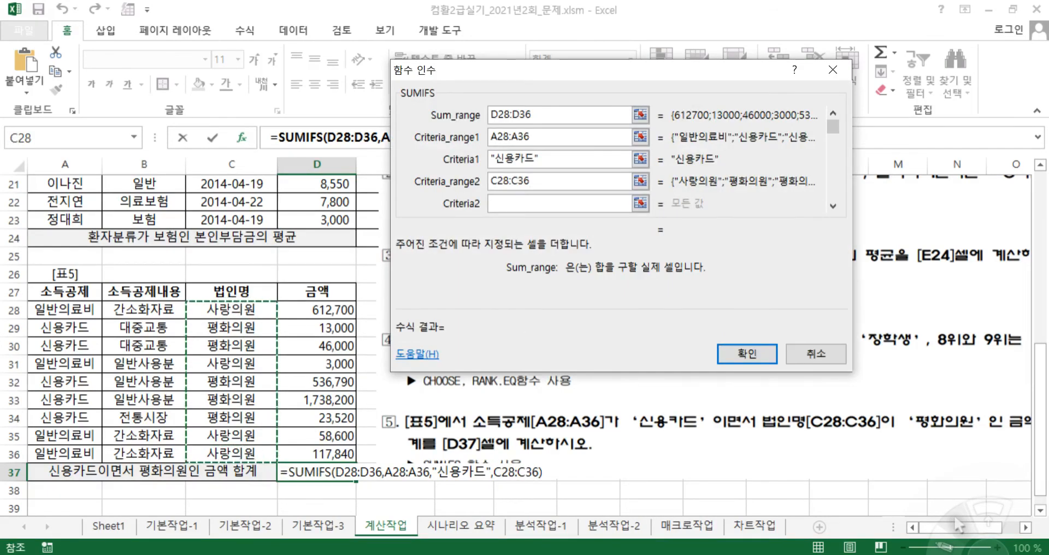
left_click(511, 203)
type("\"평")
type("화의원")
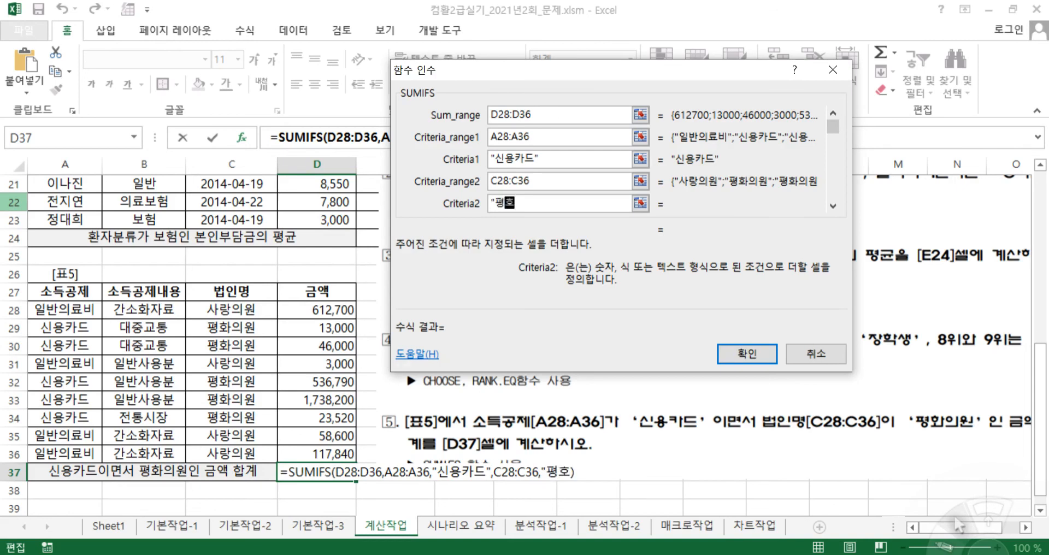
type("\"")
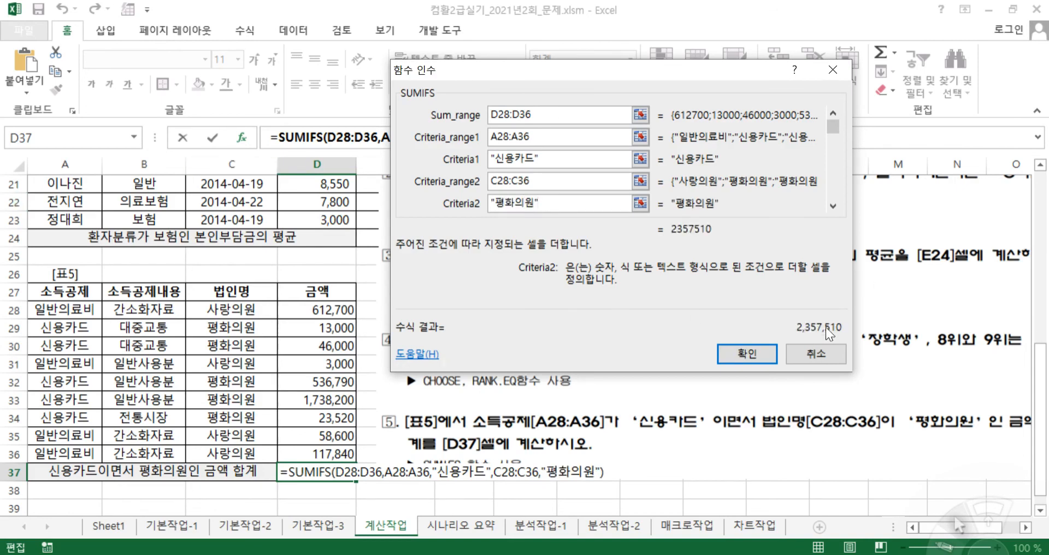
left_click(749, 353)
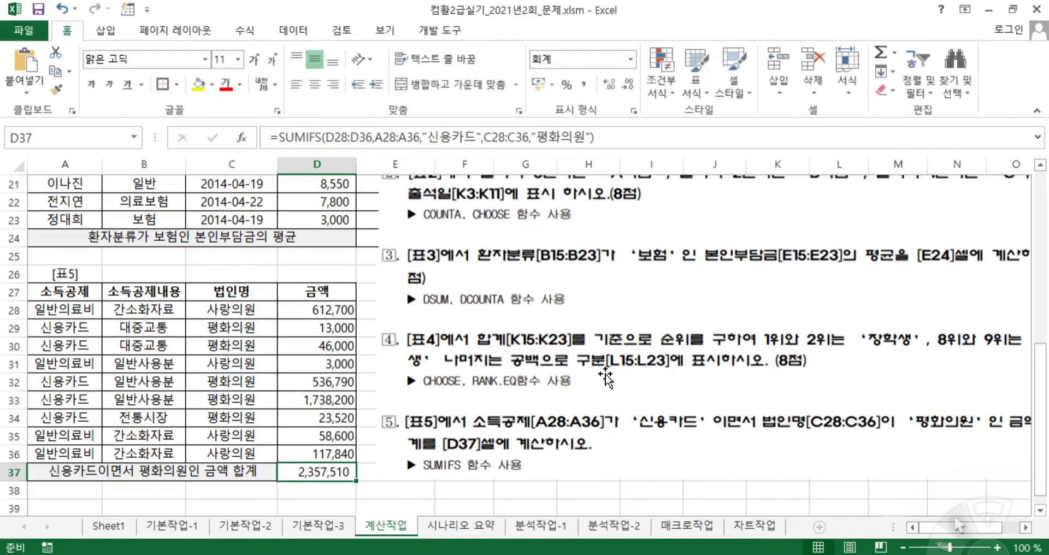